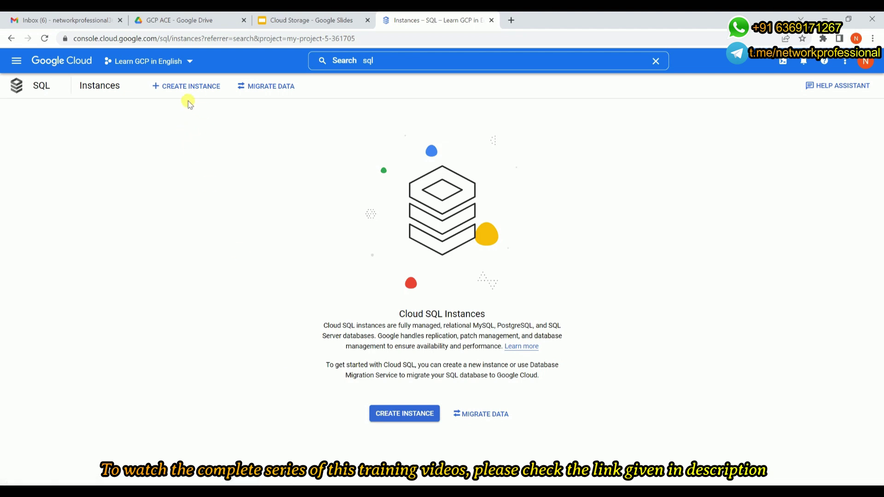
# Start creating a MySQL instance and set its instance ID to my-sql-eng
pyautogui.click(404, 415)
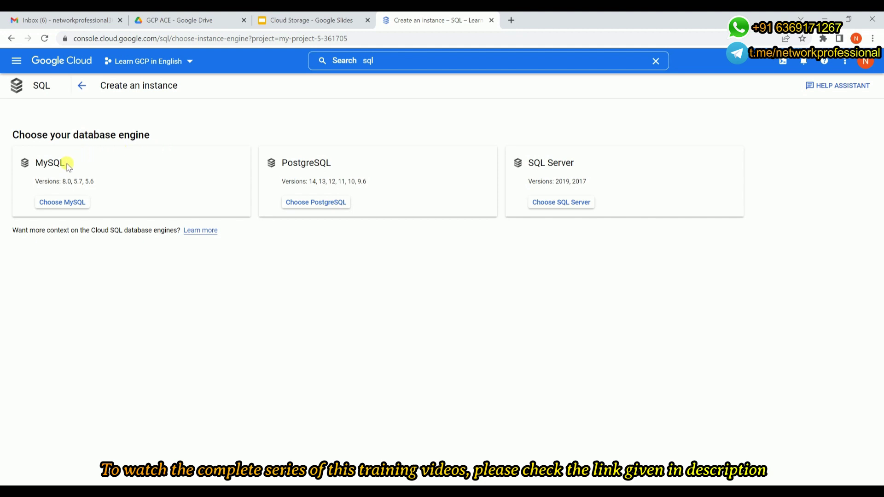
pyautogui.click(63, 203)
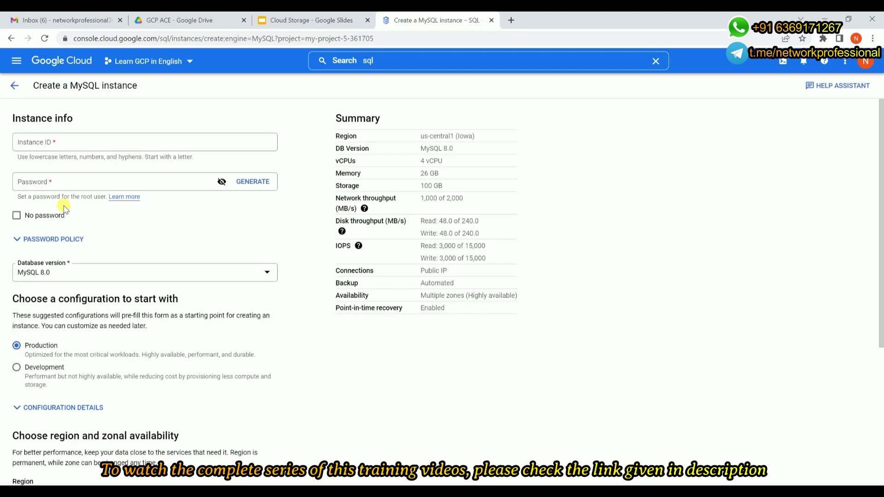
pyautogui.click(96, 145)
pyautogui.write('my-sql')
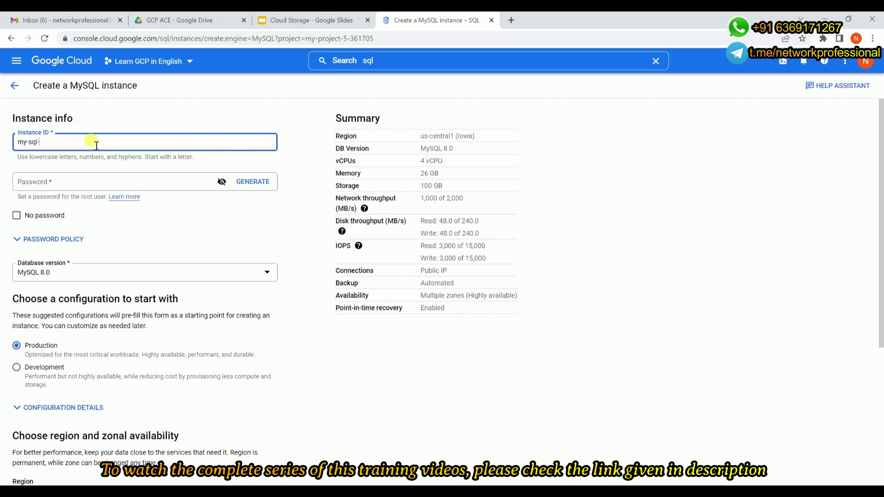
pyautogui.write('-eng')
# Try generating and revealing a root password, and switch the no-password option on and off again
pyautogui.click(62, 179)
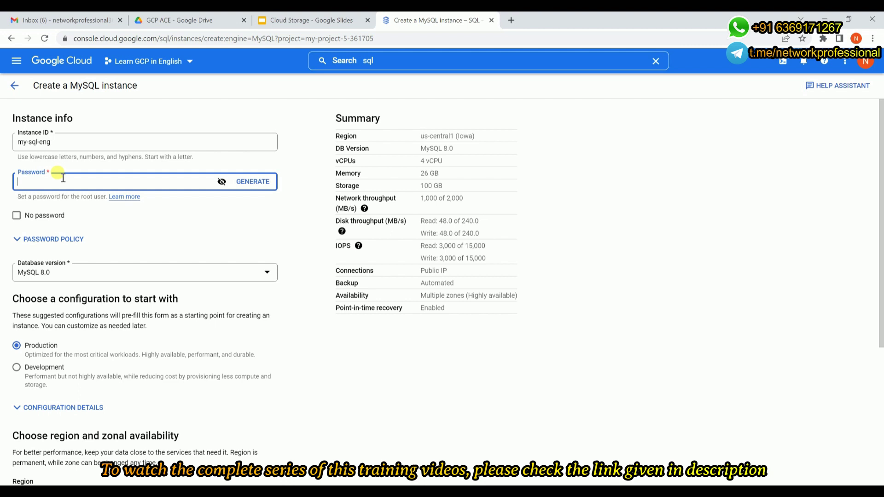
pyautogui.click(252, 182)
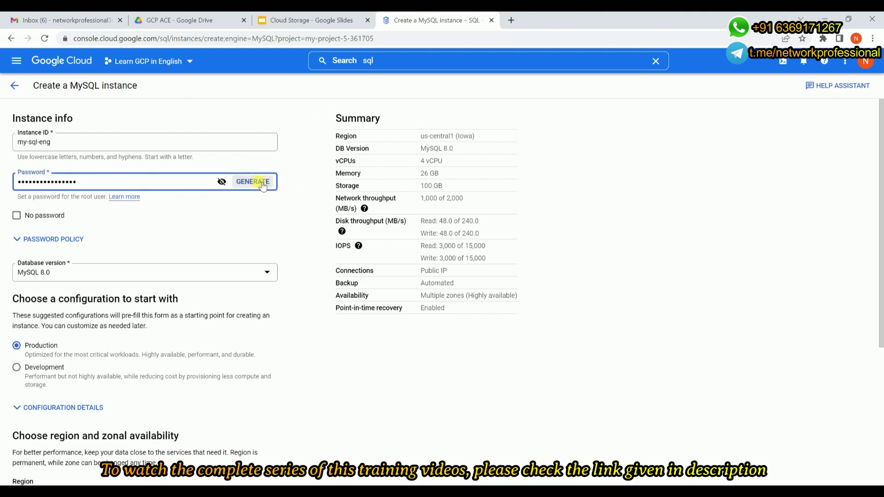
pyautogui.click(221, 182)
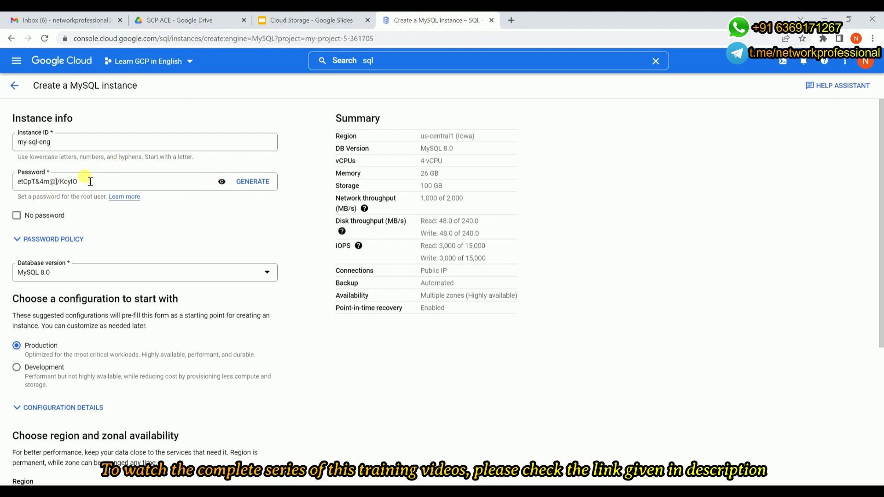
pyautogui.click(41, 218)
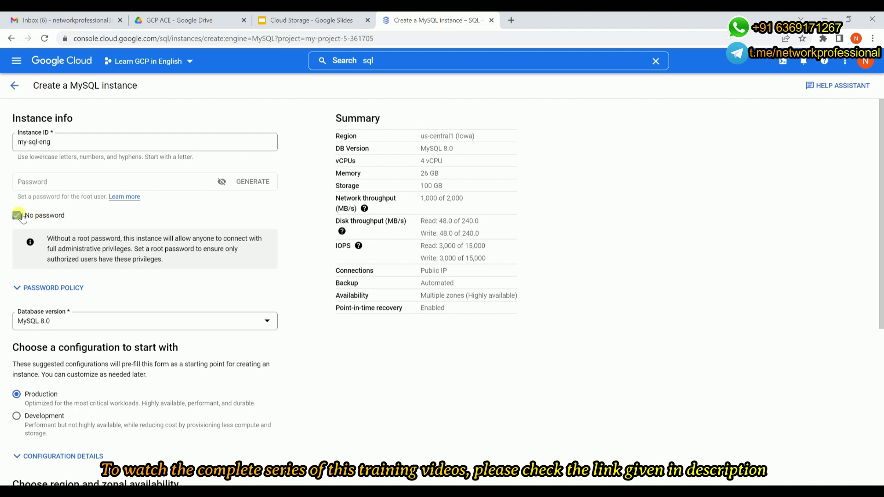
pyautogui.click(21, 218)
# Enter the root password and set the database version to MySQL 5.7
pyautogui.click(128, 183)
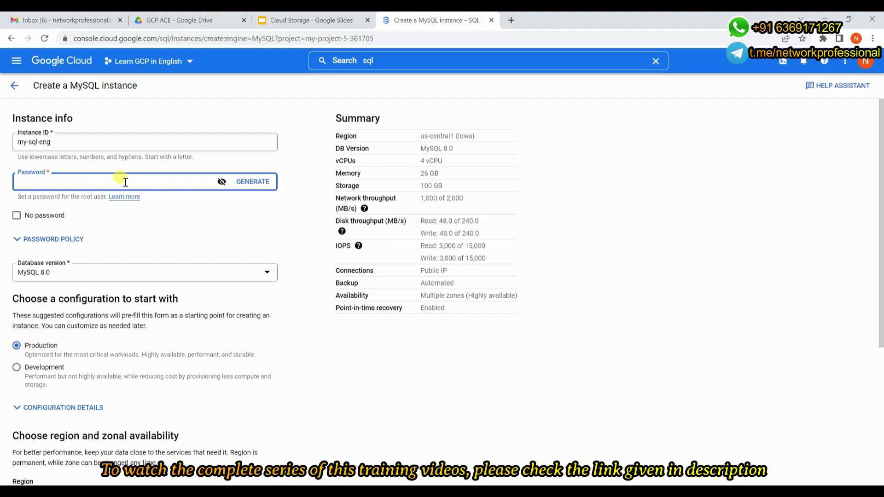
pyautogui.write('••••••••')
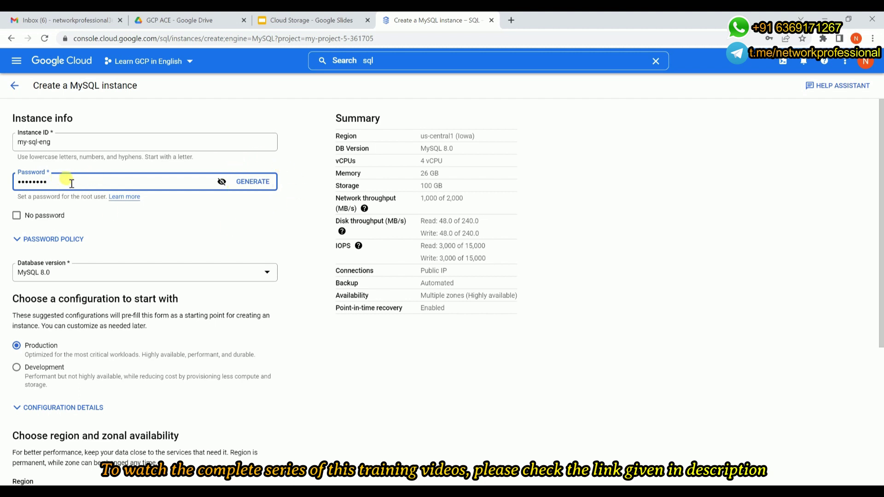
pyautogui.scroll(-1, 64, 175)
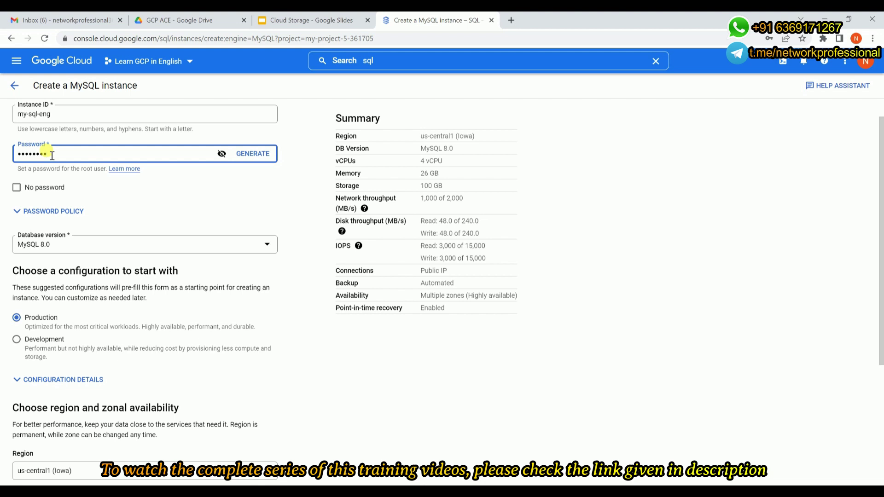
pyautogui.scroll(-2, 52, 155)
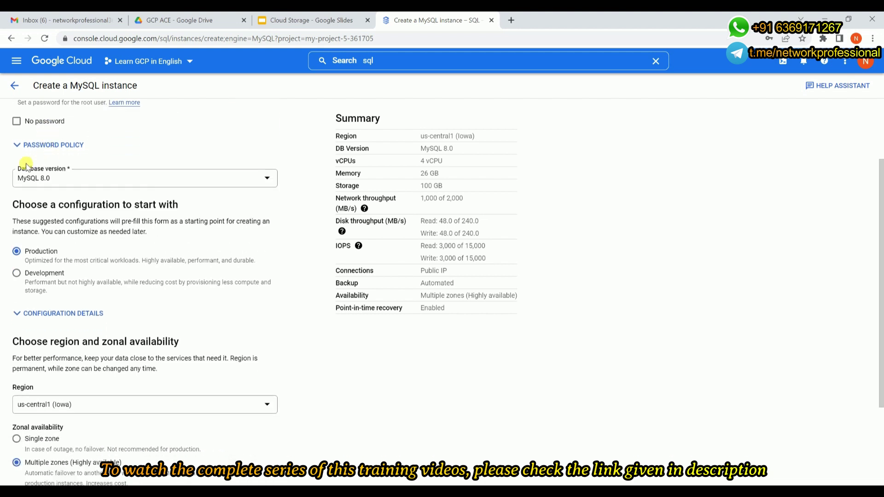
pyautogui.click(33, 184)
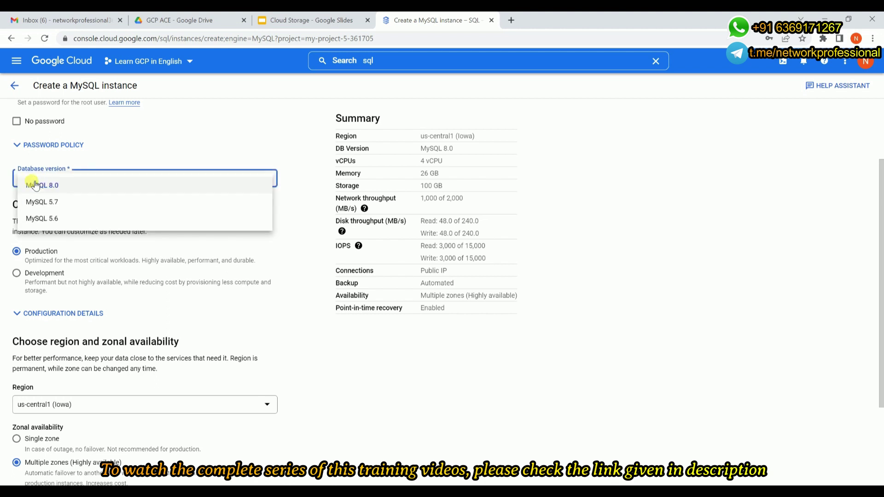
pyautogui.click(49, 207)
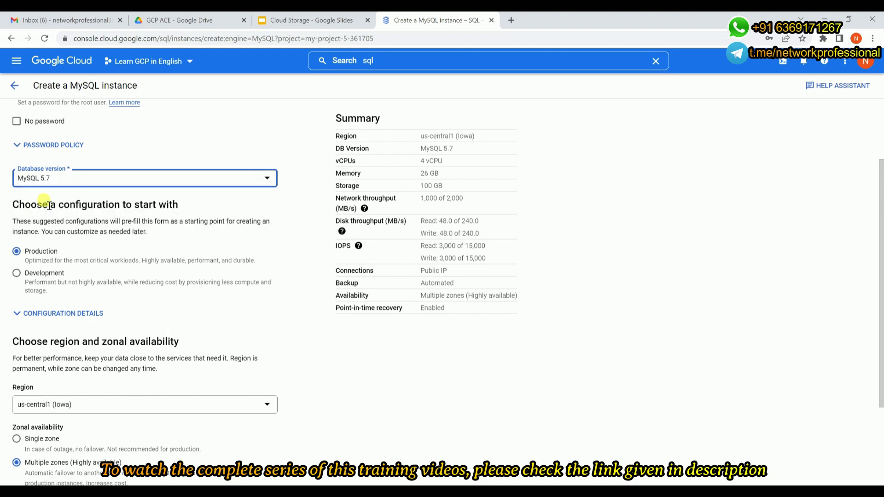
# Expand the configuration details and select the Development configuration, comparing its specifications with Production
pyautogui.scroll(-1, 49, 206)
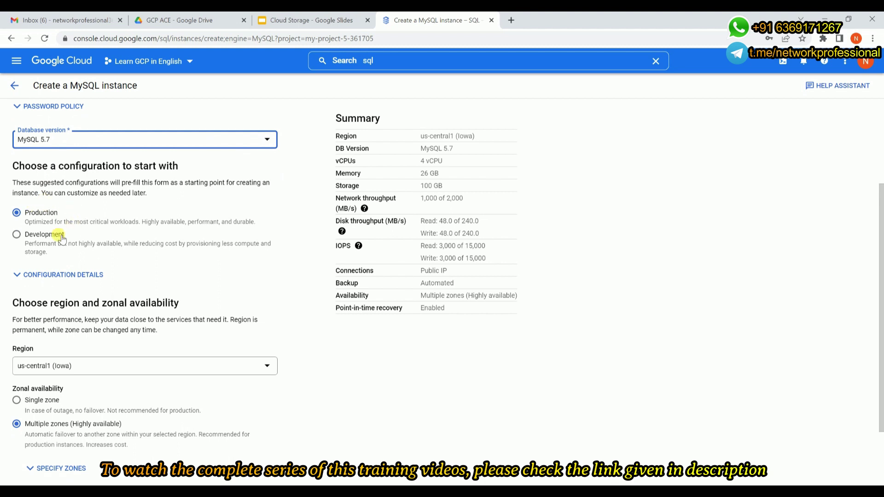
pyautogui.click(21, 275)
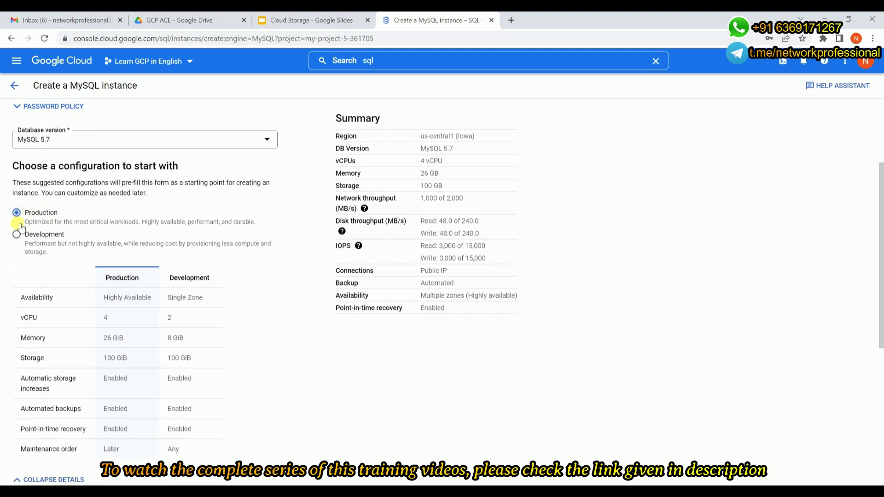
pyautogui.click(16, 236)
pyautogui.scroll(-1, 16, 238)
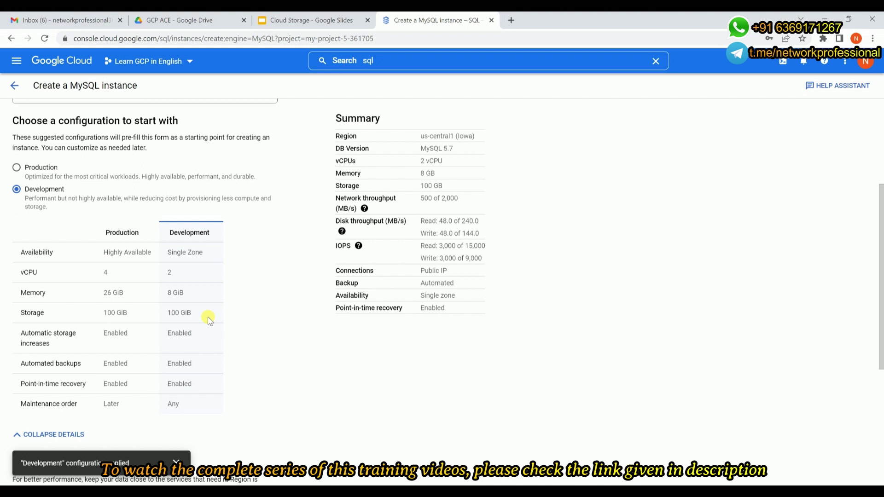
pyautogui.scroll(-1, 208, 319)
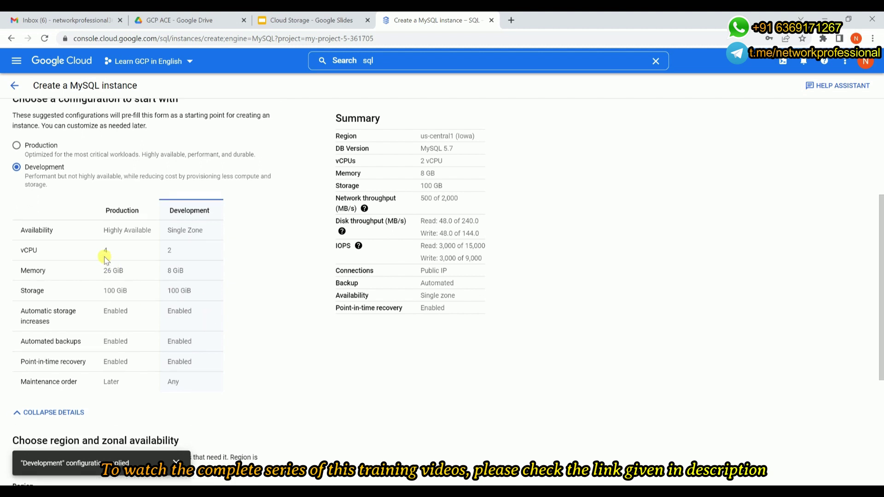
pyautogui.scroll(-1, 106, 259)
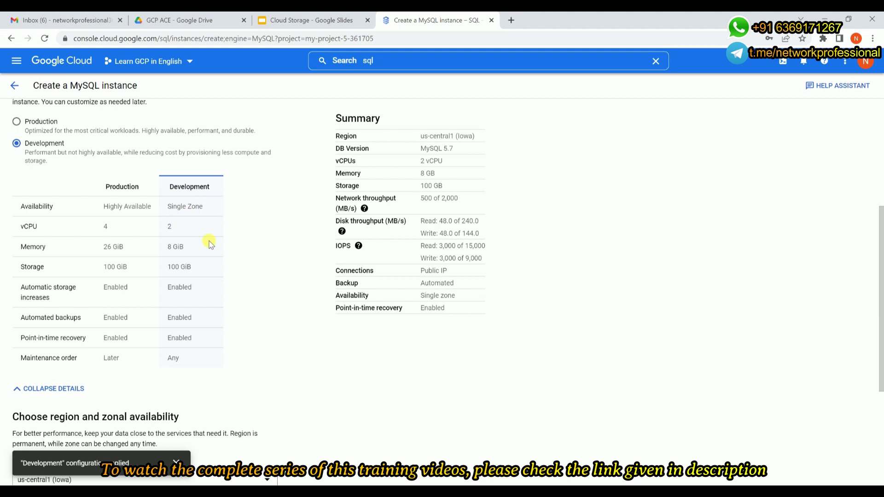
pyautogui.rightClick(218, 270)
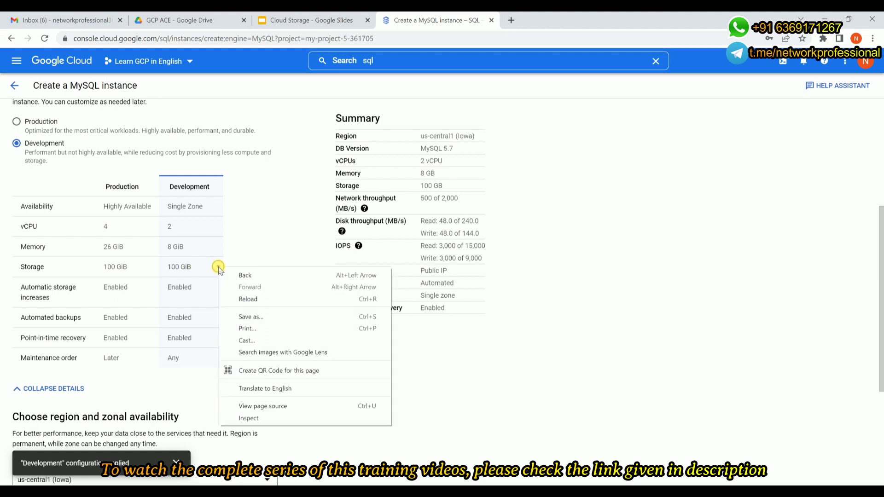
pyautogui.click(259, 221)
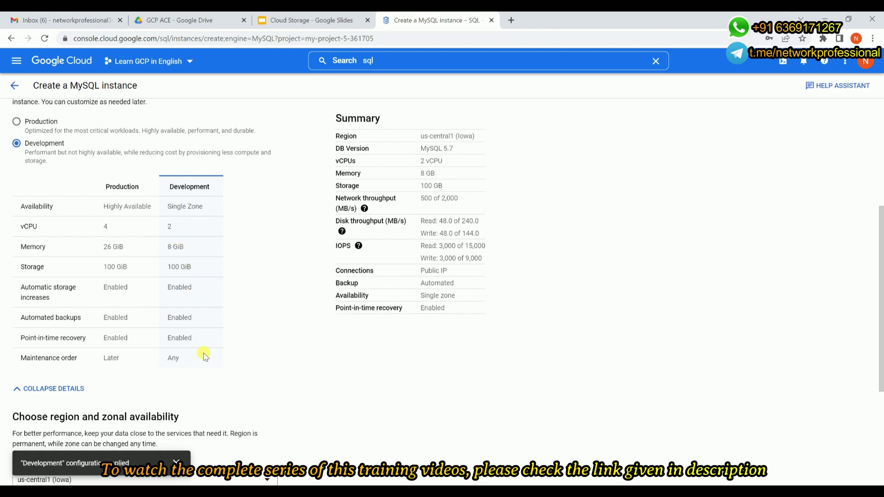
# Expand the zone settings and select region us-central1 (Iowa) with Any as the primary zone
pyautogui.scroll(-3, 203, 354)
pyautogui.scroll(-1, 204, 354)
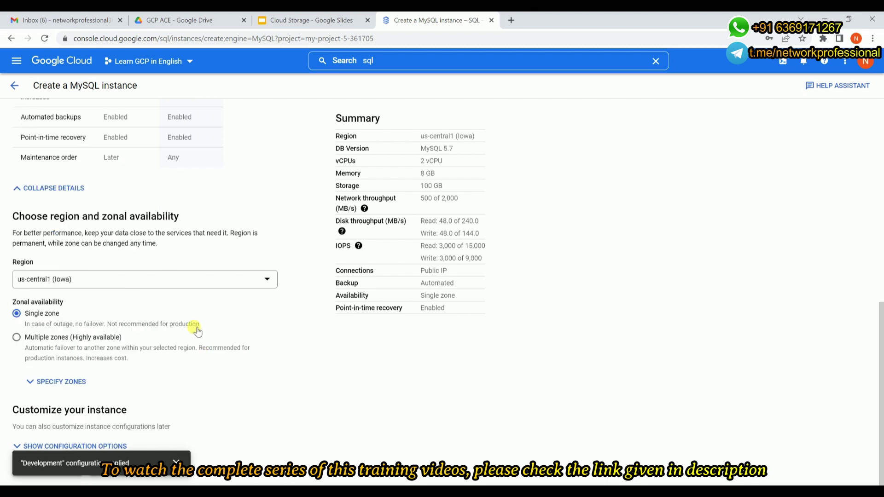
pyautogui.click(61, 382)
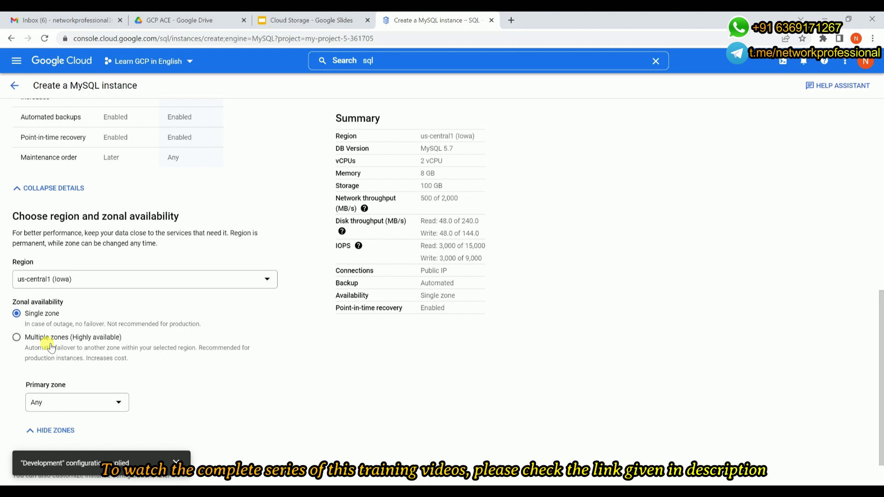
pyautogui.scroll(-1, 50, 348)
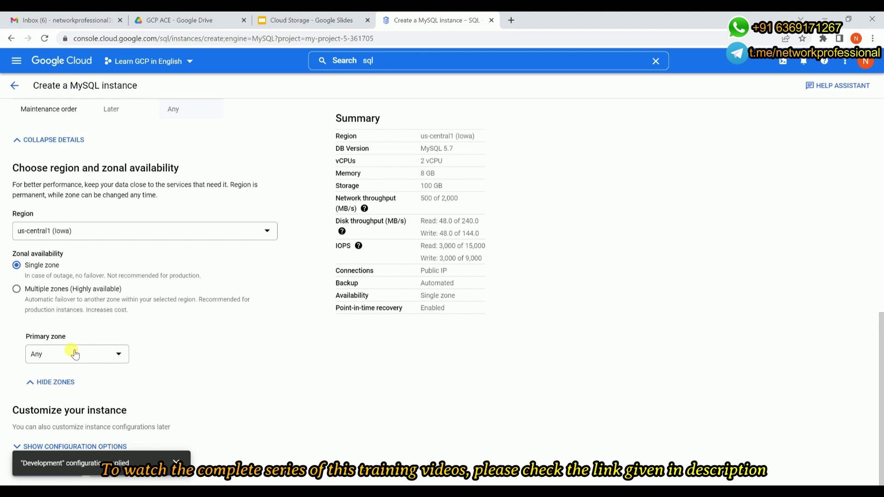
pyautogui.click(77, 240)
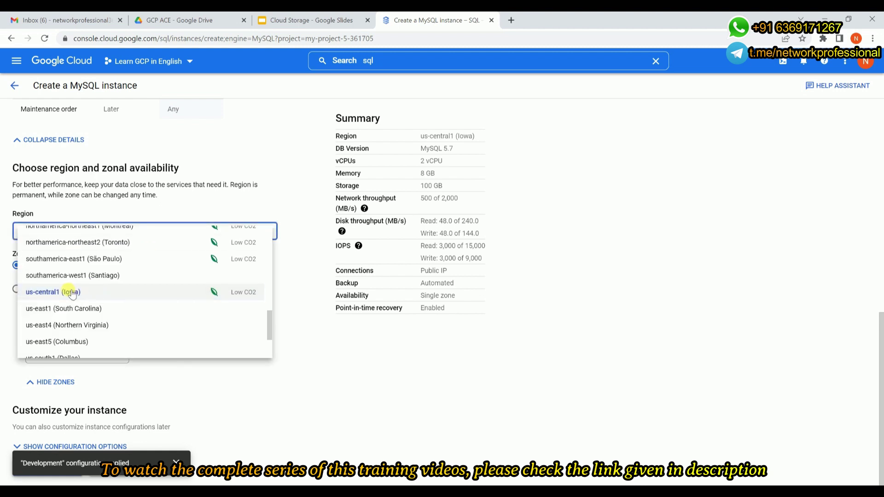
pyautogui.scroll(-2, 72, 295)
pyautogui.scroll(2, 71, 294)
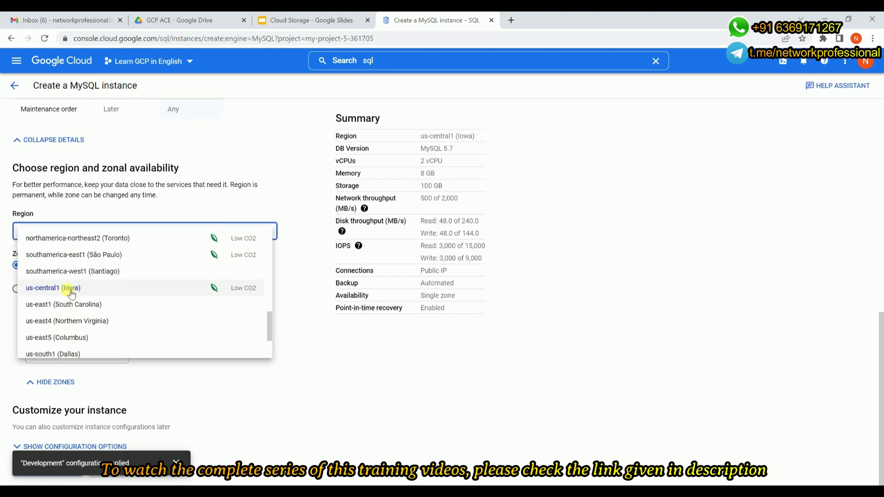
pyautogui.click(71, 287)
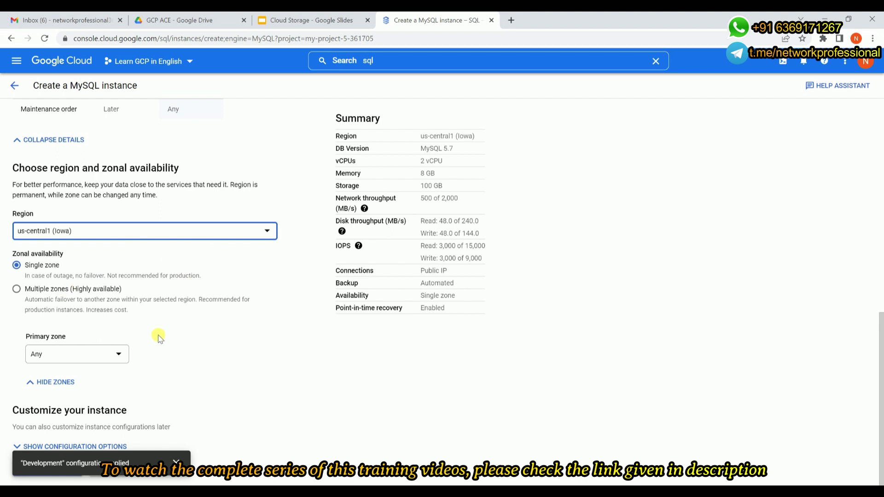
pyautogui.click(81, 359)
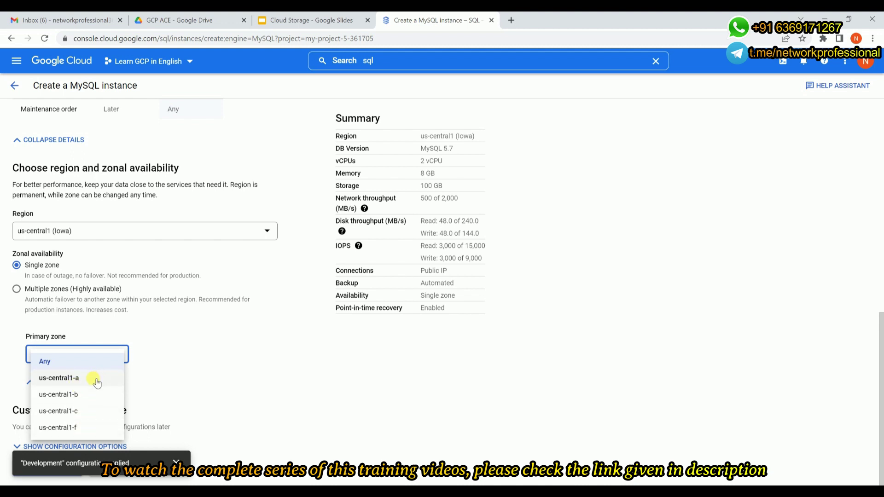
pyautogui.click(40, 361)
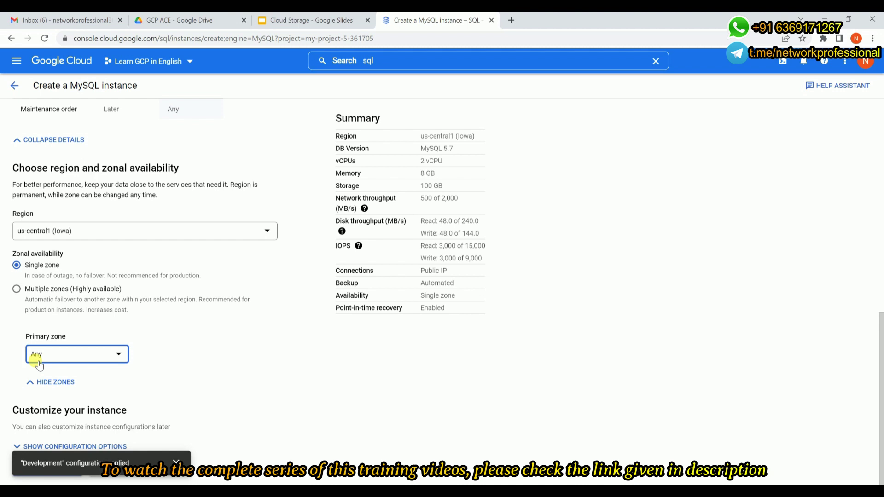
# Set zonal availability to multiple zones, with us-central1-a as primary zone and any different zone as secondary
pyautogui.click(17, 289)
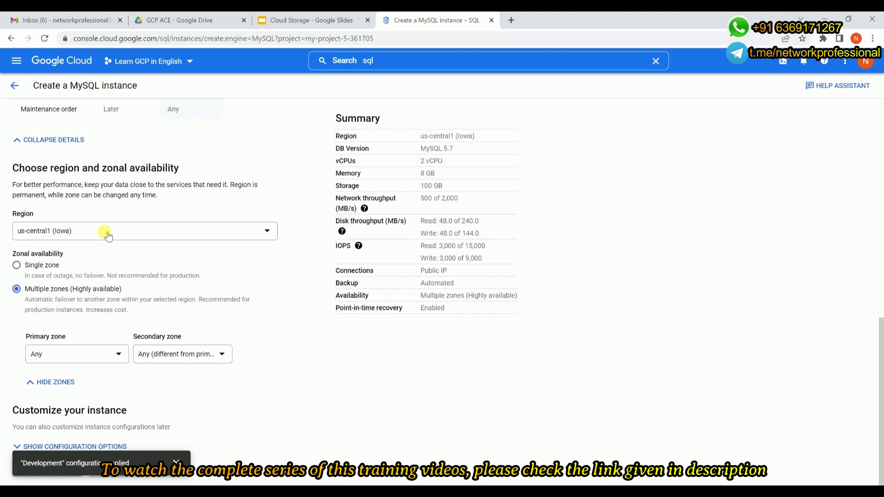
pyautogui.click(78, 362)
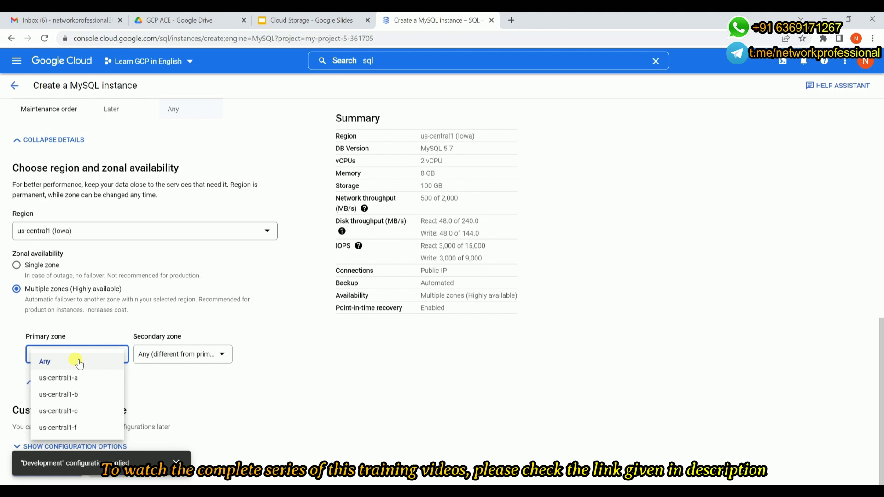
pyautogui.click(63, 378)
pyautogui.click(164, 364)
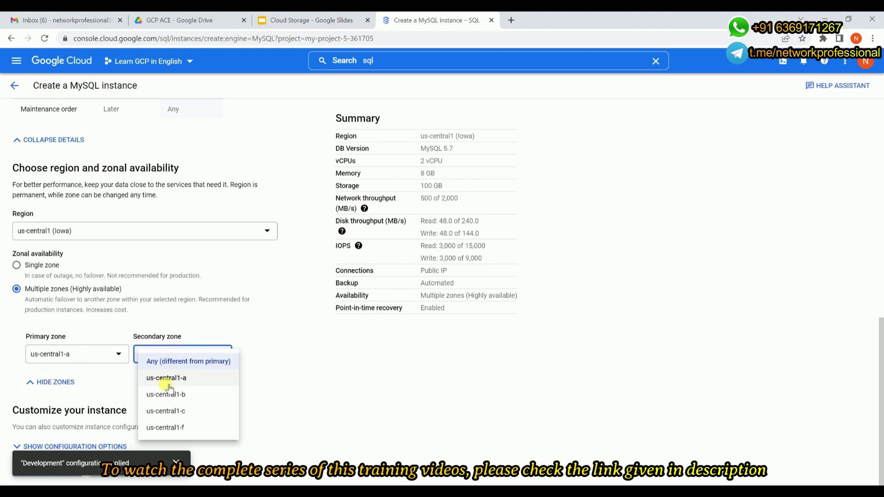
pyautogui.click(175, 362)
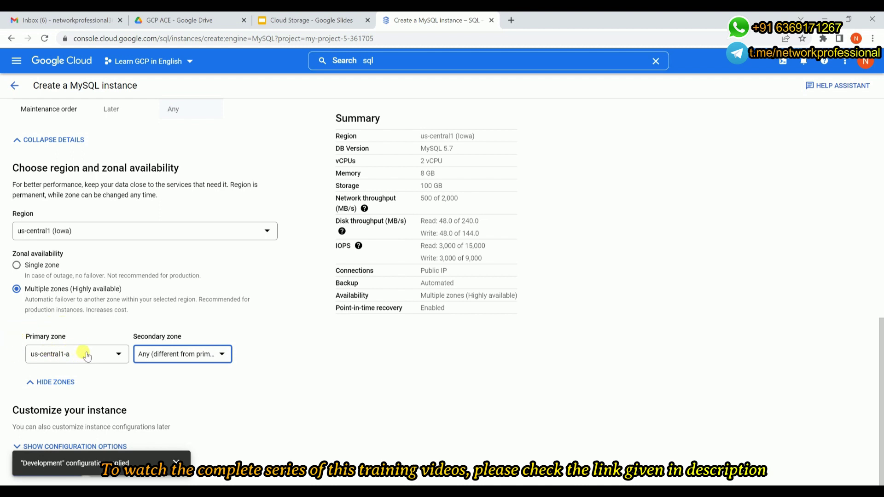
pyautogui.click(170, 354)
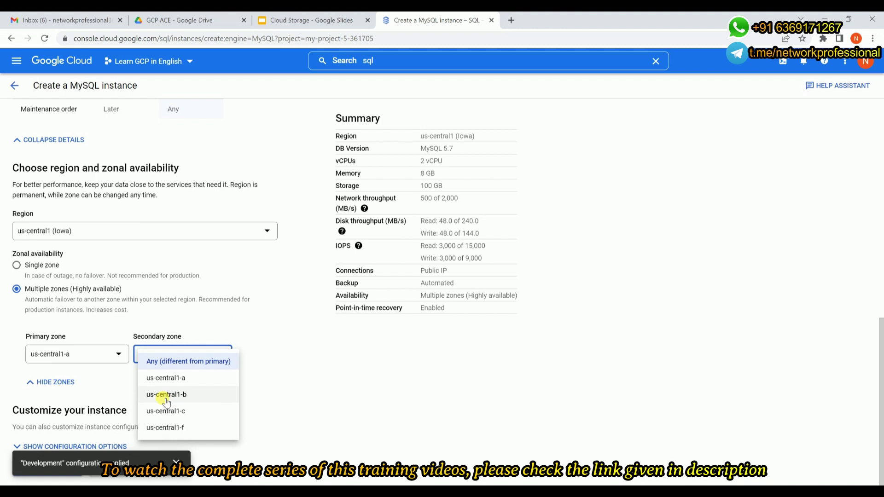
pyautogui.click(268, 365)
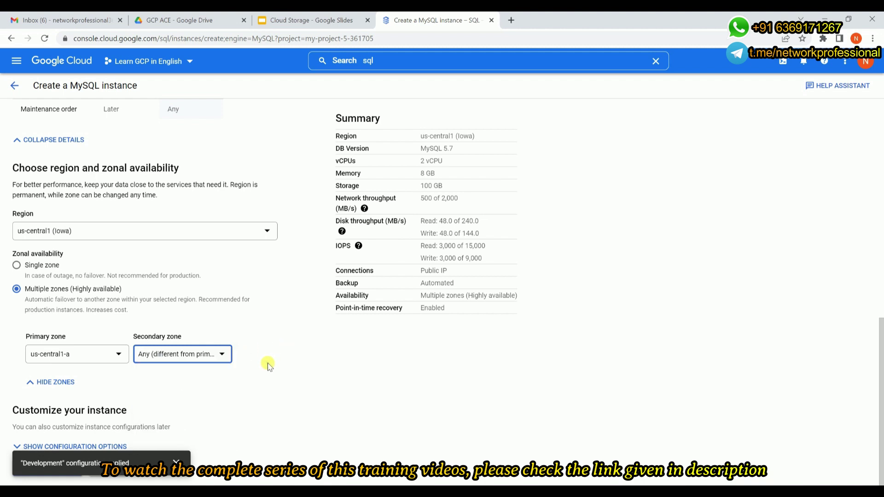
pyautogui.scroll(7, 268, 365)
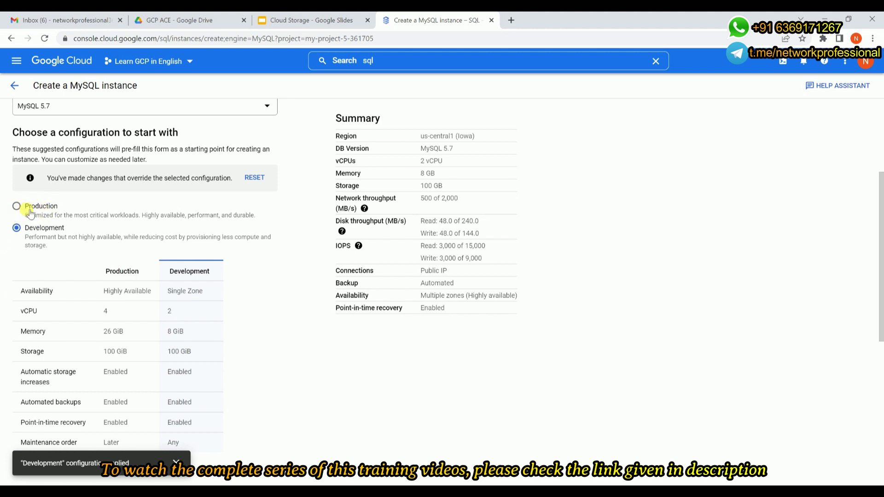
# Change the zonal availability to Single zone and dismiss the configuration notification
pyautogui.scroll(-4, 265, 368)
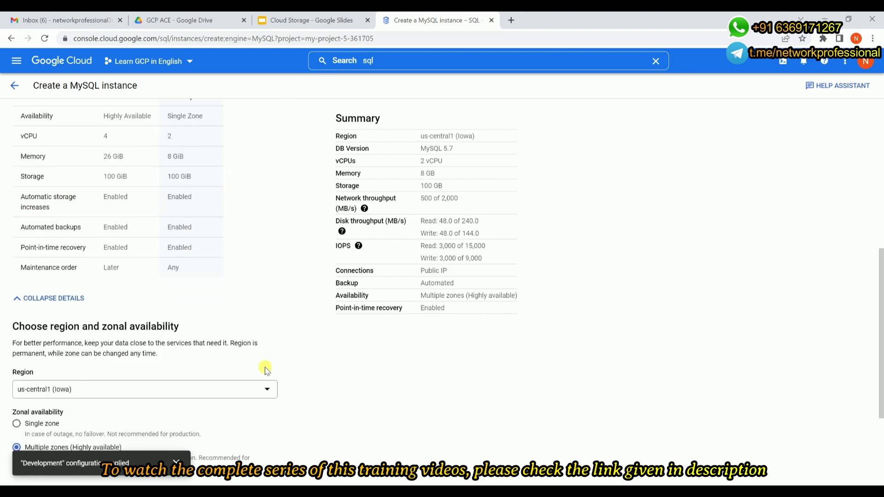
pyautogui.scroll(-2, 297, 387)
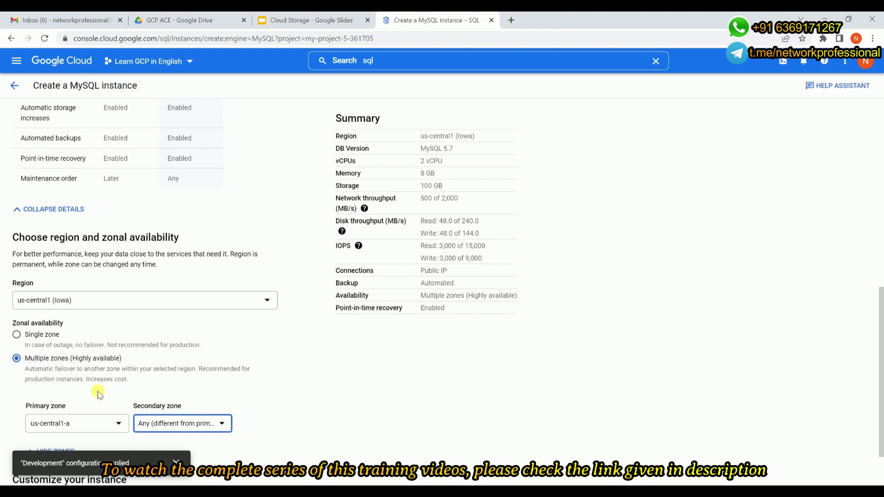
pyautogui.scroll(-1, 99, 393)
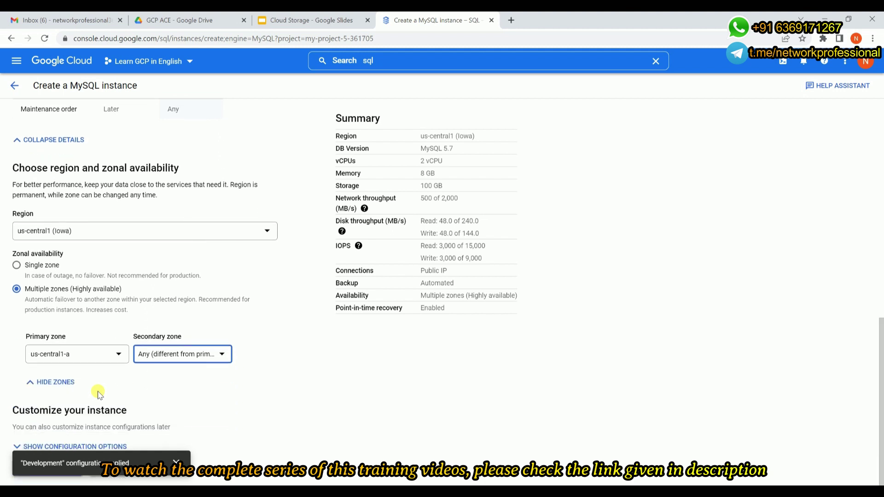
pyautogui.click(39, 271)
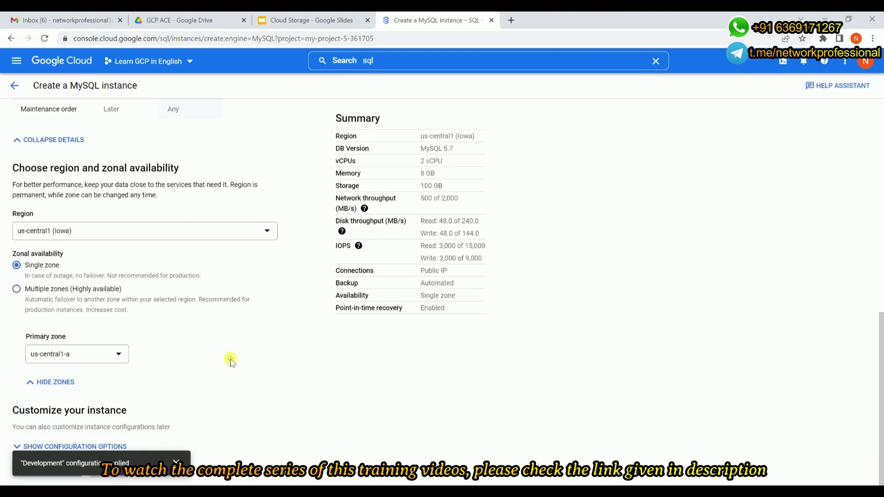
pyautogui.click(185, 457)
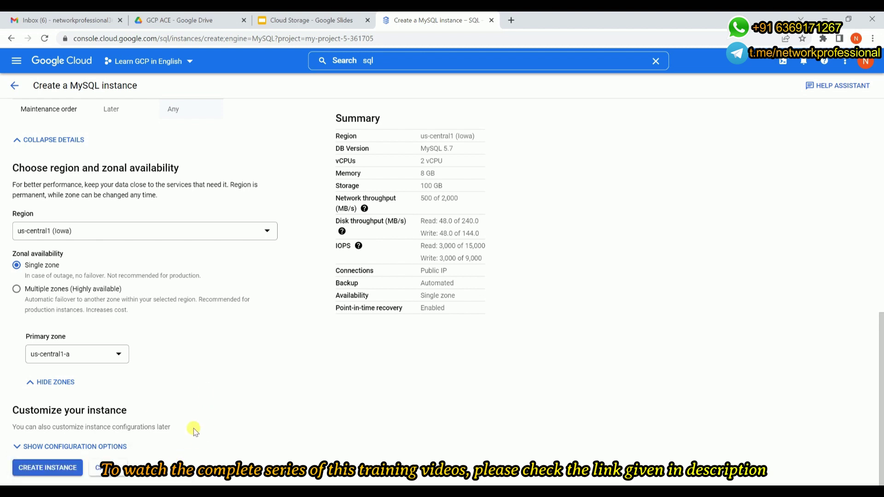
# Show the instance's configuration options and expand the machine type settings
pyautogui.click(76, 448)
pyautogui.scroll(-5, 321, 353)
pyautogui.scroll(-2, 320, 353)
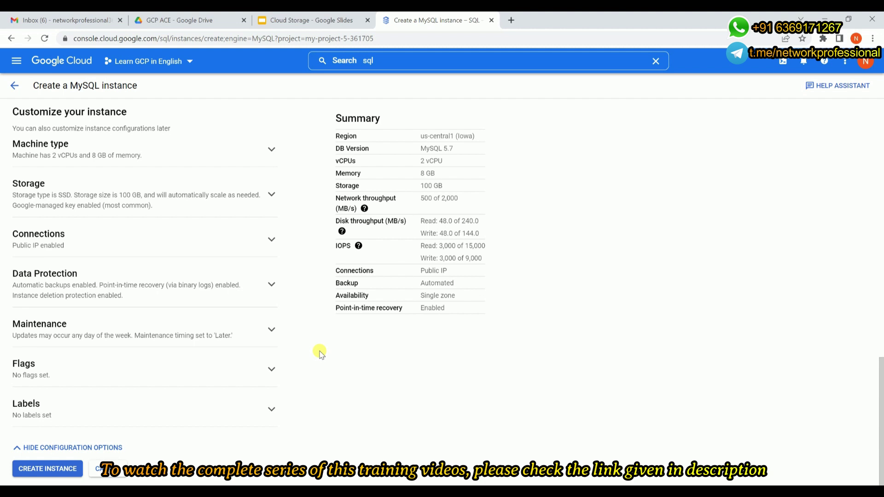
pyautogui.click(193, 153)
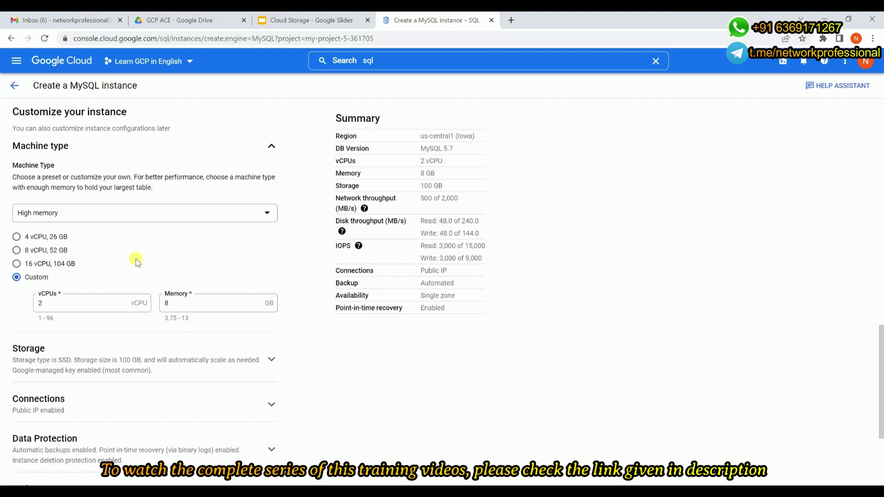
# Review the Production and Development specifications against the custom machine type's vCPU and memory values
pyautogui.scroll(10, 135, 260)
pyautogui.scroll(1, 136, 261)
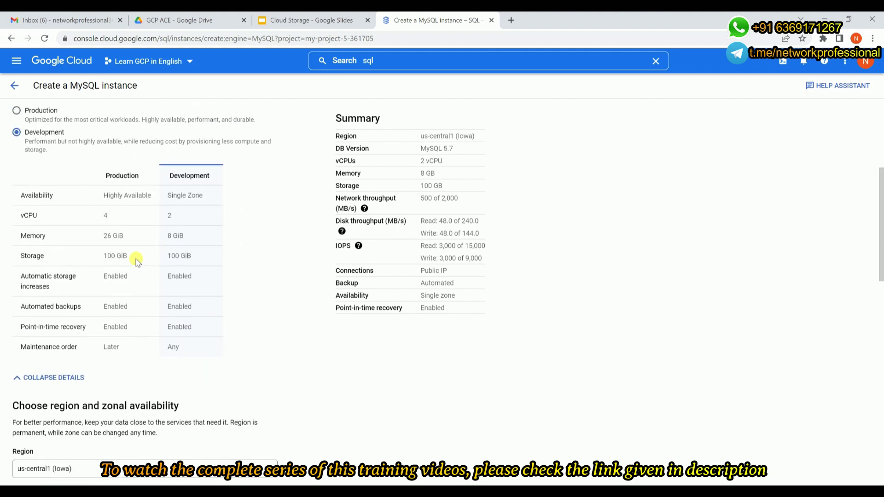
pyautogui.click(15, 143)
pyautogui.scroll(-4, 194, 249)
pyautogui.scroll(-5, 193, 249)
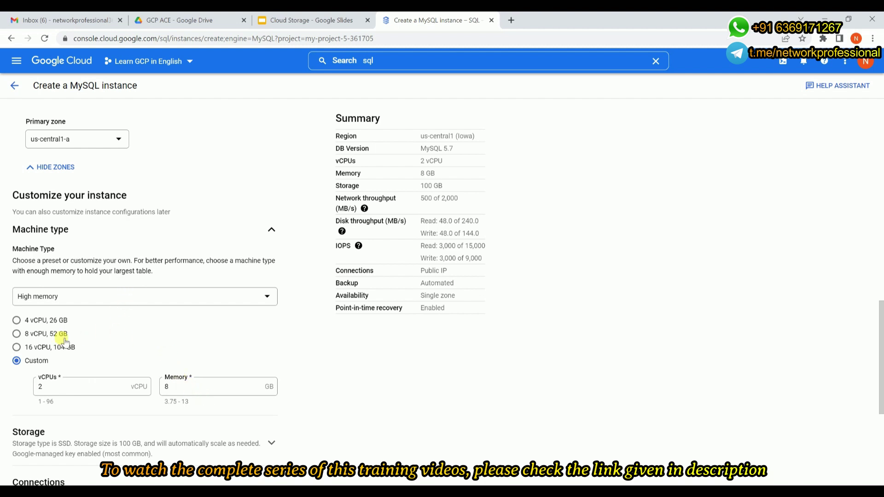
# Try the High memory and Shared core machine types, and settle on Lightweight with 1 vCPU, 3.75 GB
pyautogui.click(26, 322)
pyautogui.click(25, 335)
pyautogui.click(121, 299)
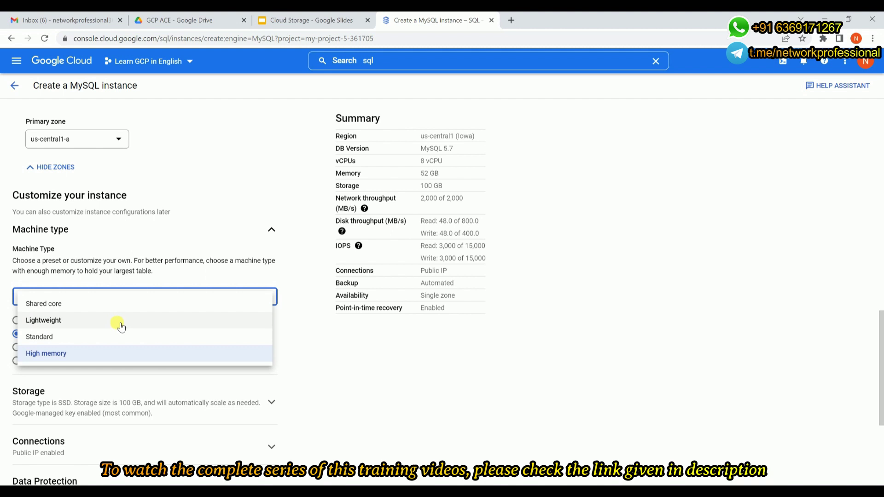
pyautogui.click(69, 304)
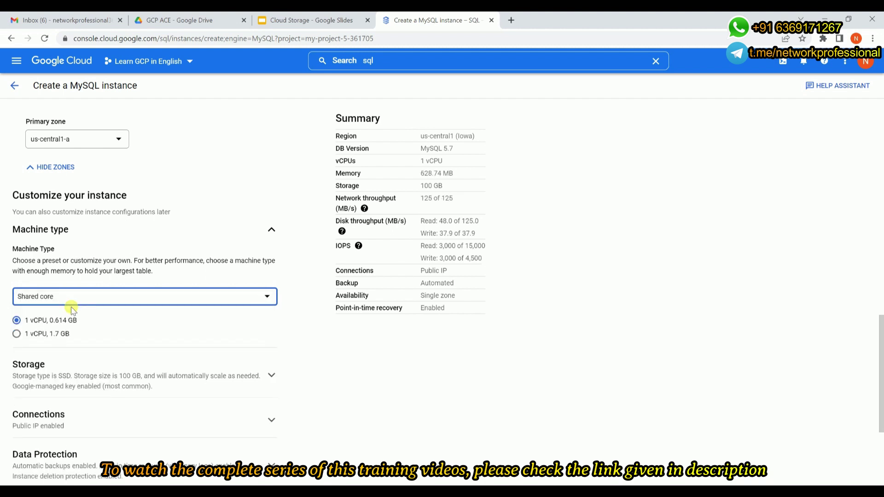
pyautogui.click(108, 298)
pyautogui.click(89, 323)
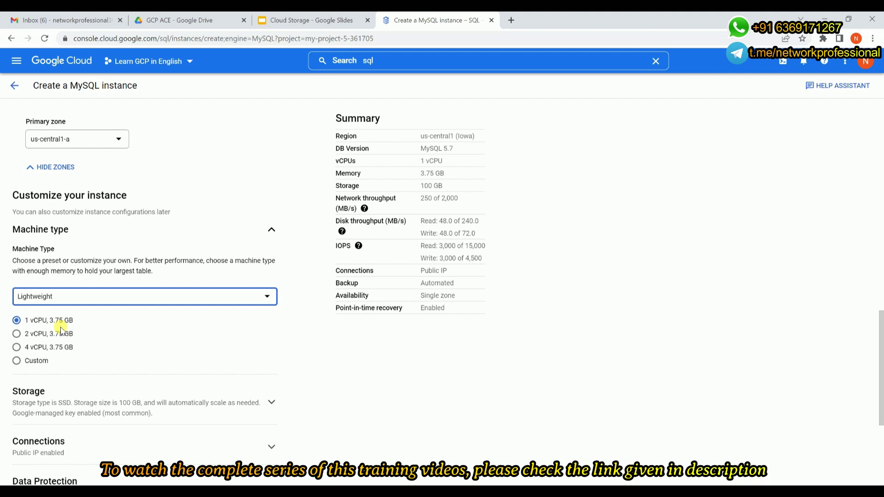
# Expand the storage settings and compare SSD and HDD disk throughput and IOPS, ending with SSD selected
pyautogui.scroll(-3, 124, 319)
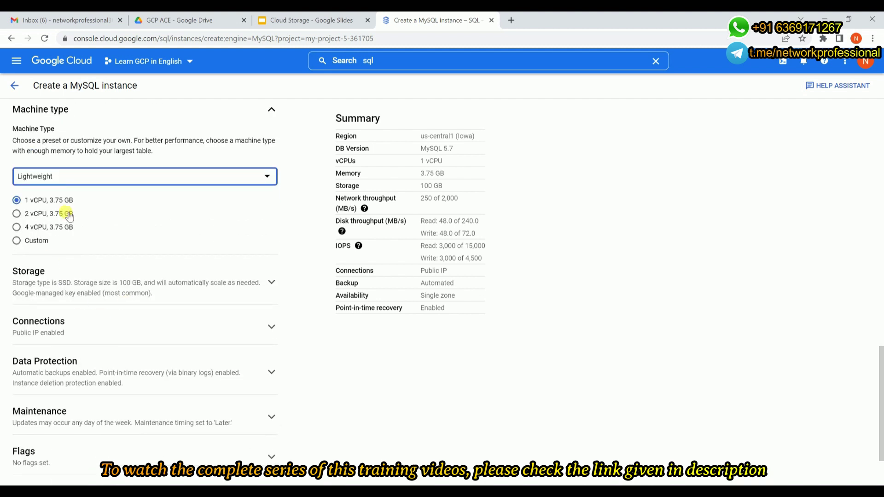
pyautogui.click(103, 293)
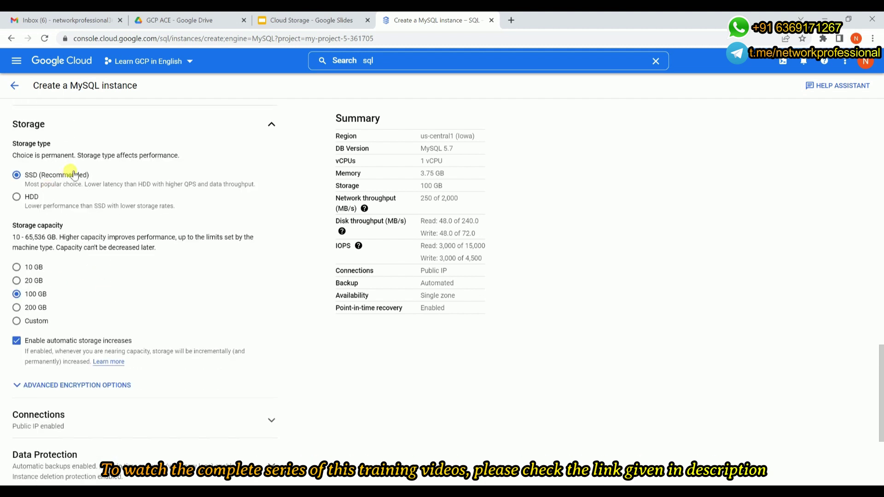
pyautogui.click(28, 199)
pyautogui.moveTo(437, 223); pyautogui.dragTo(460, 223)
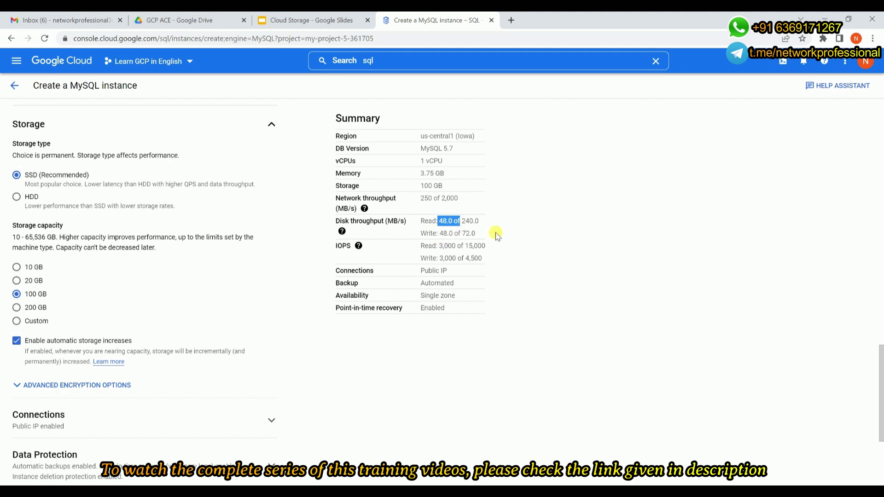
pyautogui.click(16, 198)
pyautogui.moveTo(441, 222); pyautogui.dragTo(461, 222)
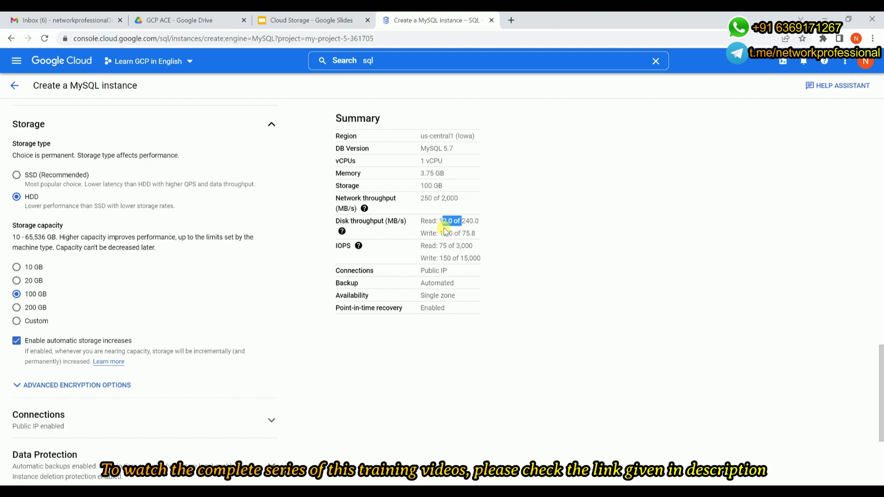
pyautogui.click(23, 174)
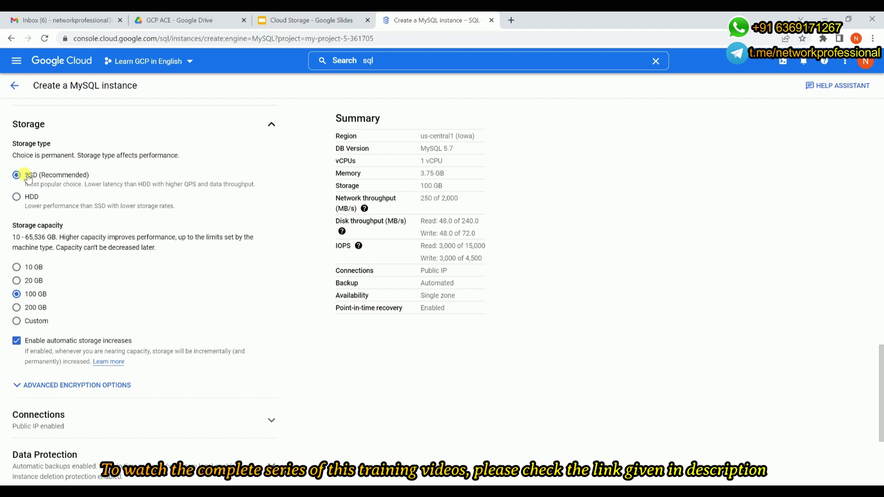
pyautogui.click(28, 197)
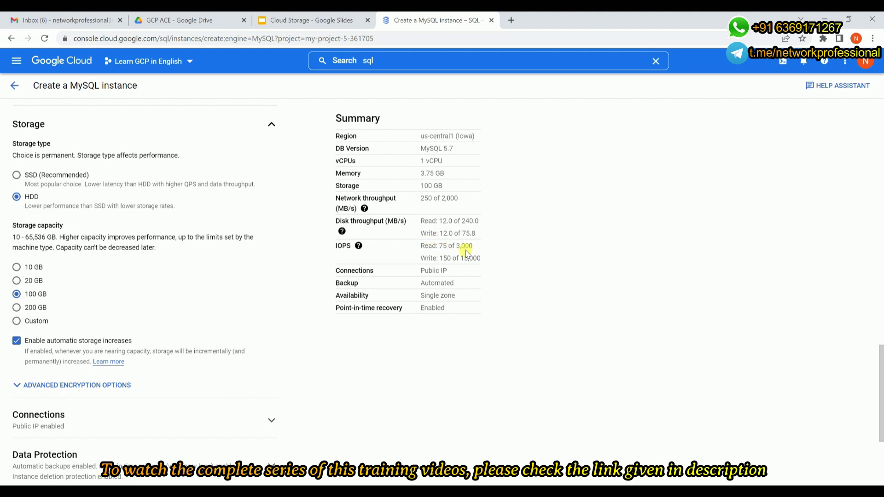
pyautogui.click(54, 180)
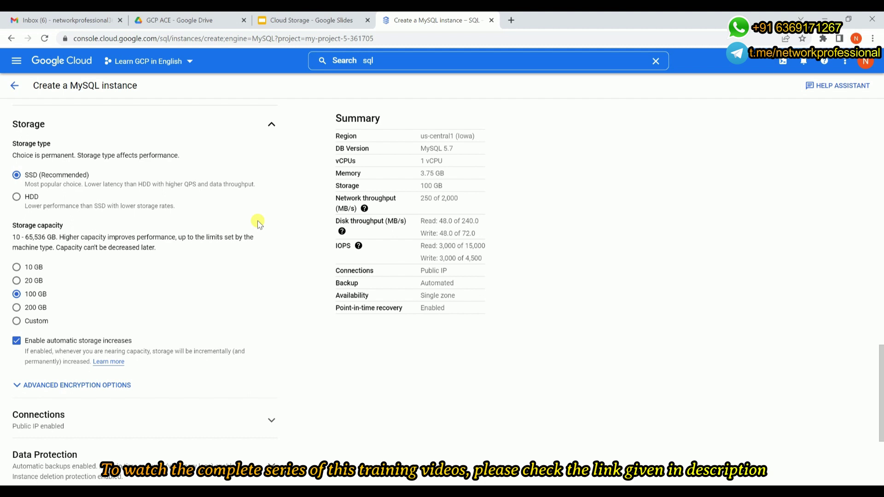
# Set the storage capacity to 10 GB
pyautogui.scroll(-2, 258, 223)
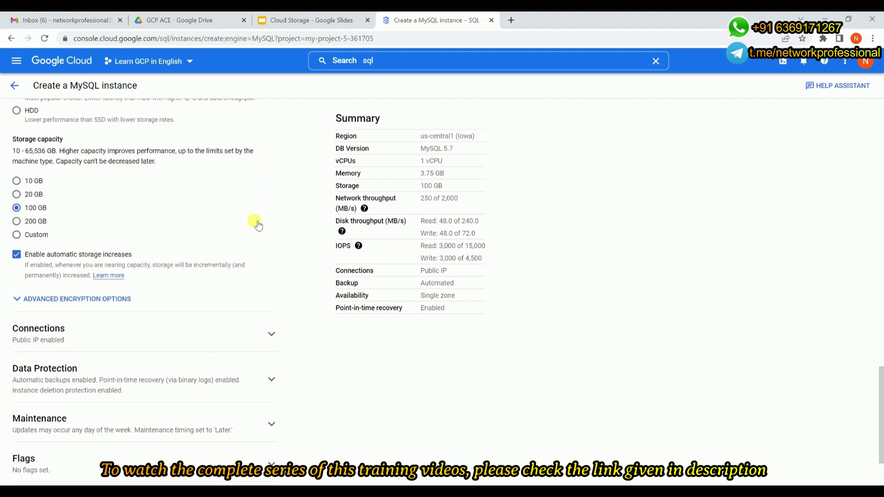
pyautogui.scroll(2, 256, 224)
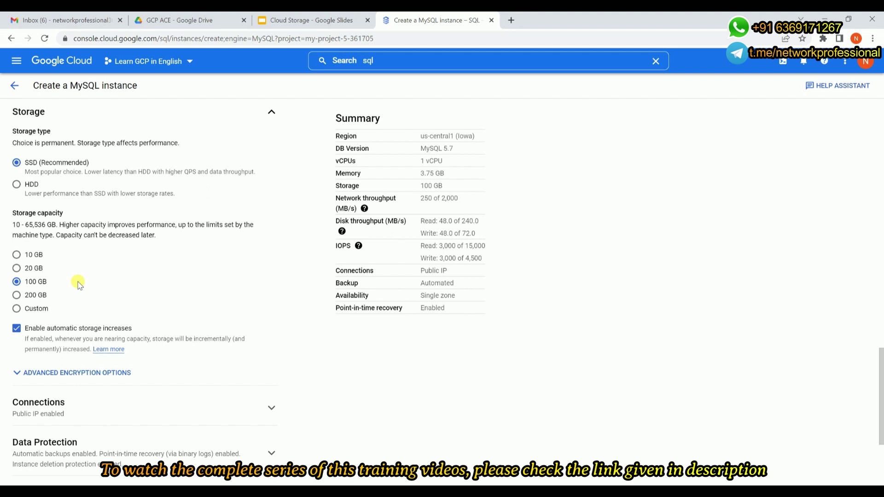
pyautogui.click(29, 256)
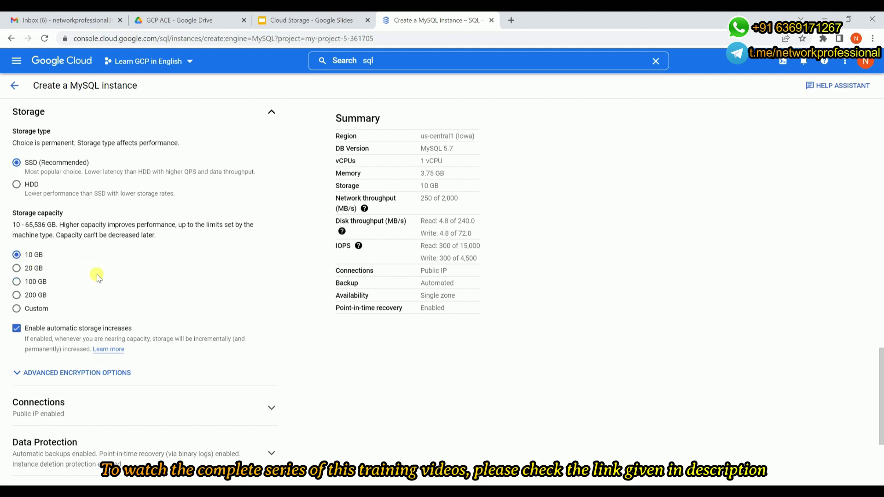
pyautogui.scroll(-1, 98, 276)
pyautogui.scroll(-2, 98, 279)
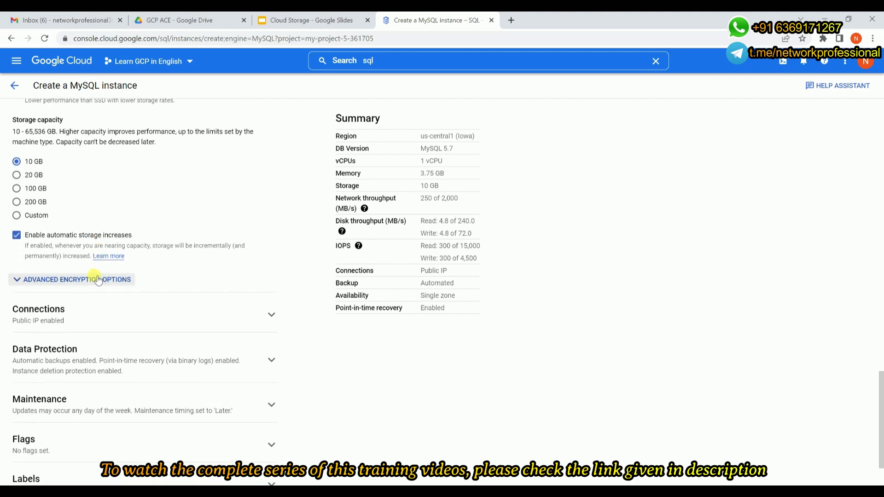
# Review the automatic storage increase setting and expand the advanced encryption options to view the key choices
pyautogui.scroll(-1, 98, 279)
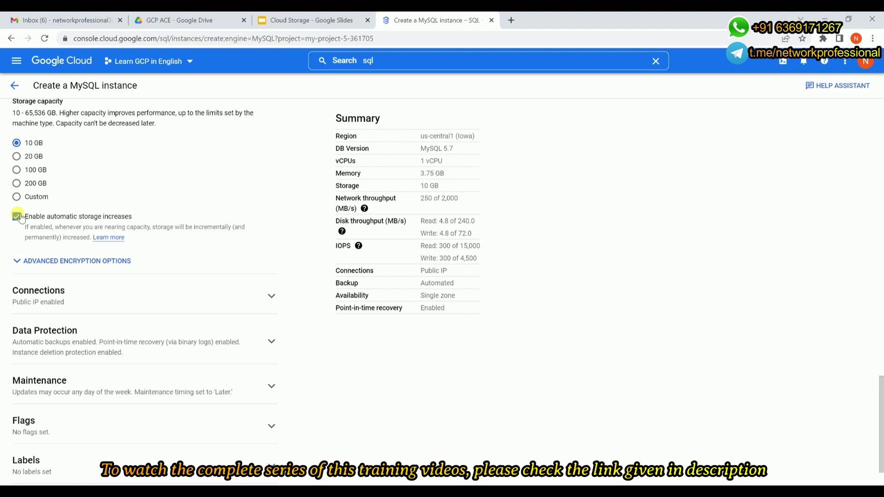
pyautogui.scroll(-1, 19, 217)
pyautogui.click(46, 210)
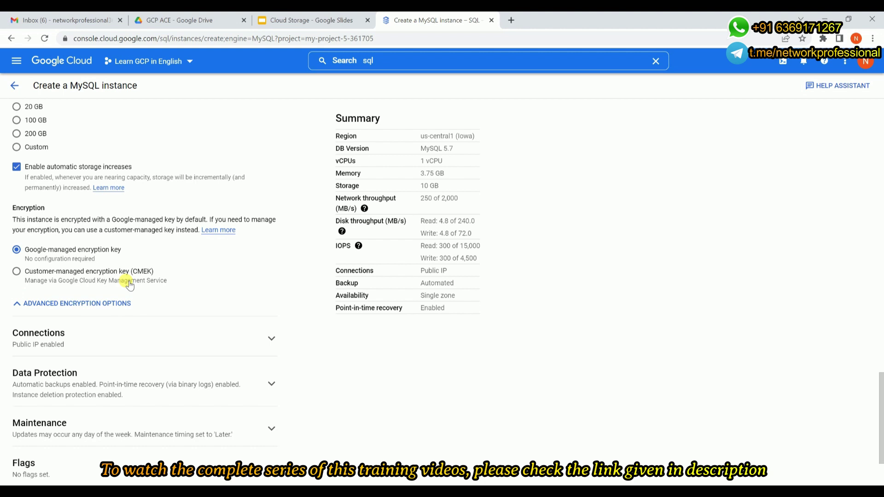
# Expand the connection settings and review the private and public IP assignment and authorized networks options
pyautogui.scroll(-2, 130, 286)
pyautogui.click(182, 235)
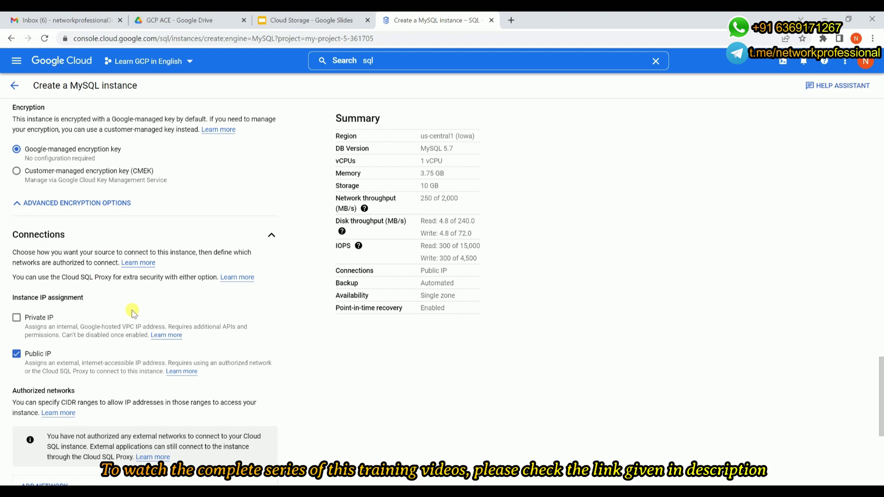
pyautogui.scroll(-1, 132, 312)
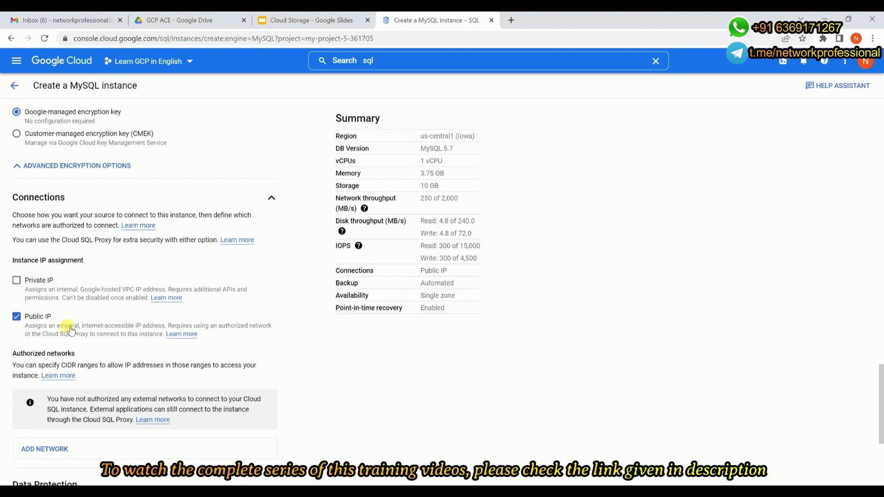
pyautogui.scroll(-4, 69, 329)
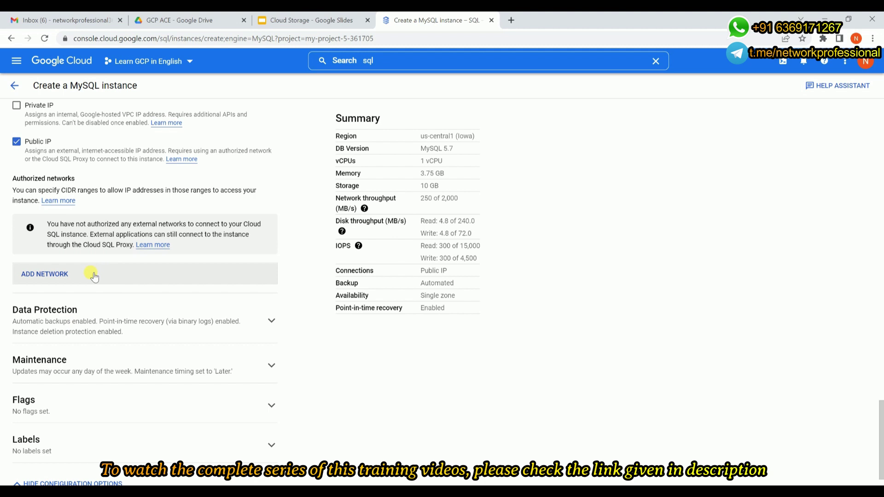
pyautogui.scroll(1, 90, 278)
pyautogui.scroll(1, 92, 278)
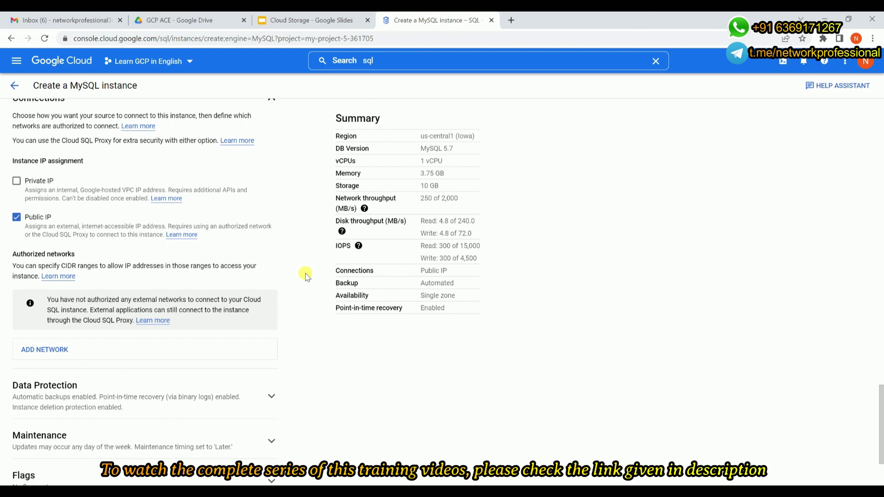
# Expand the data protection settings and view the available time windows for automated backups, keeping the current one
pyautogui.scroll(-2, 305, 275)
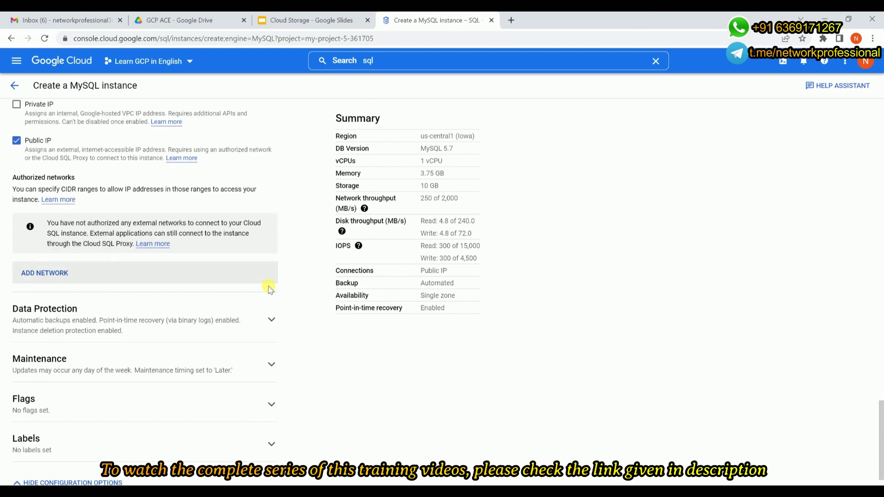
pyautogui.scroll(-1, 301, 285)
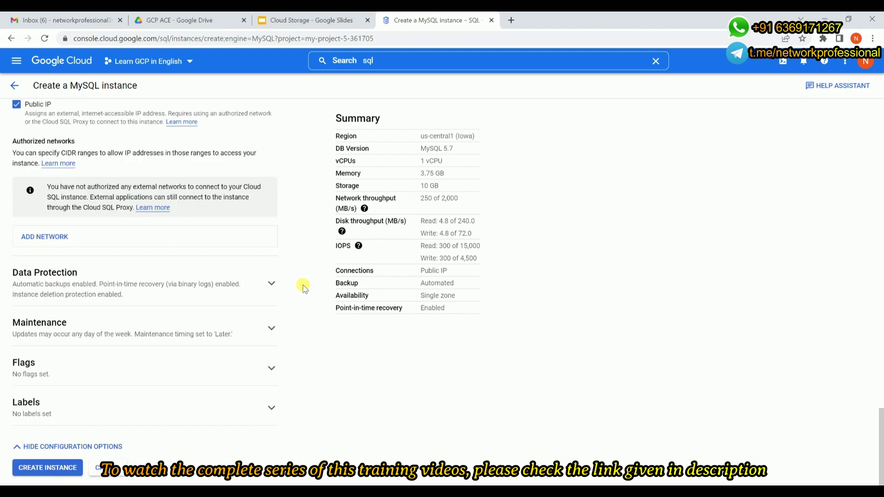
pyautogui.click(229, 289)
pyautogui.scroll(-2, 229, 289)
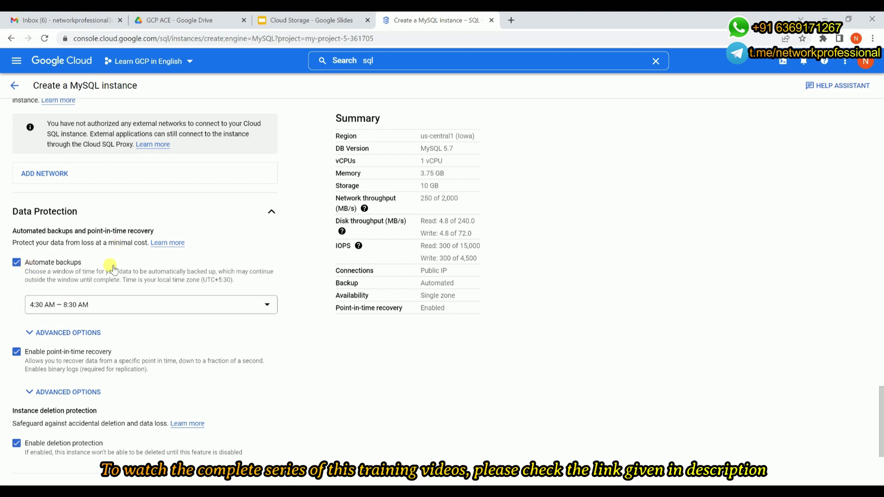
pyautogui.click(147, 305)
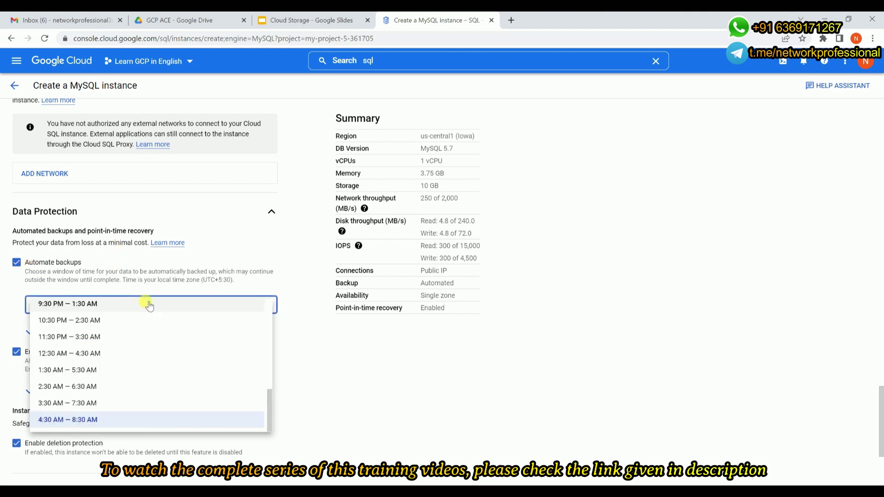
pyautogui.click(299, 349)
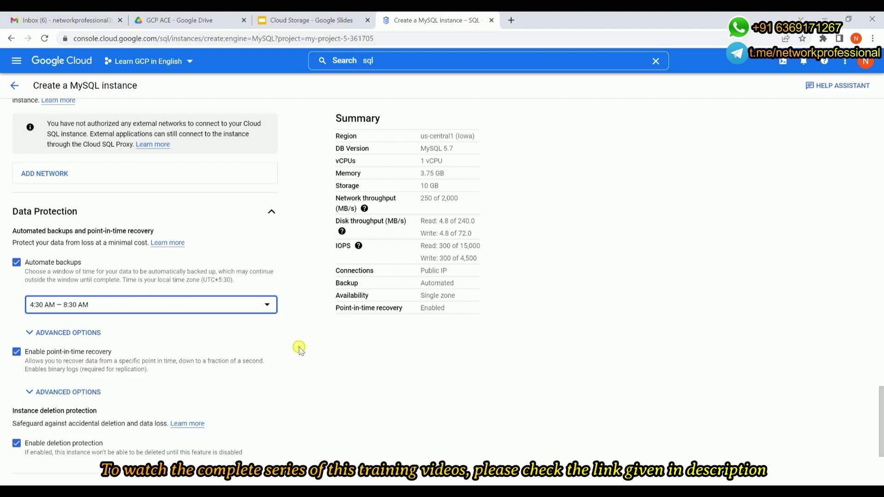
# Expand the advanced options for automated backups to view the storage location and number of backups
pyautogui.scroll(-2, 300, 347)
pyautogui.click(68, 256)
pyautogui.scroll(-1, 76, 261)
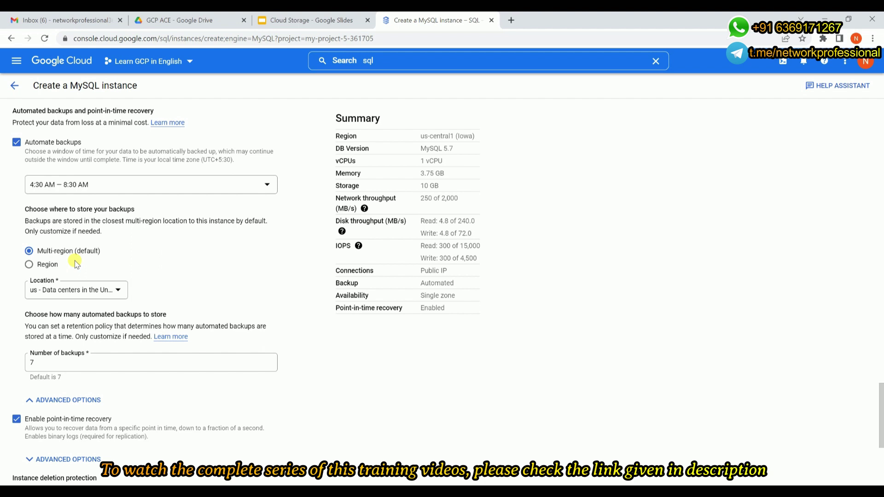
# Review the point-in-time recovery and instance deletion protection settings
pyautogui.scroll(-3, 76, 263)
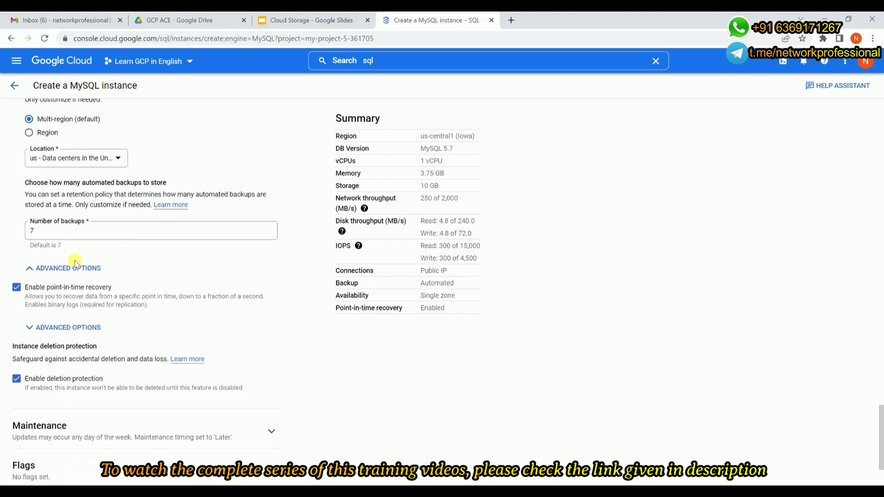
pyautogui.scroll(-1, 75, 262)
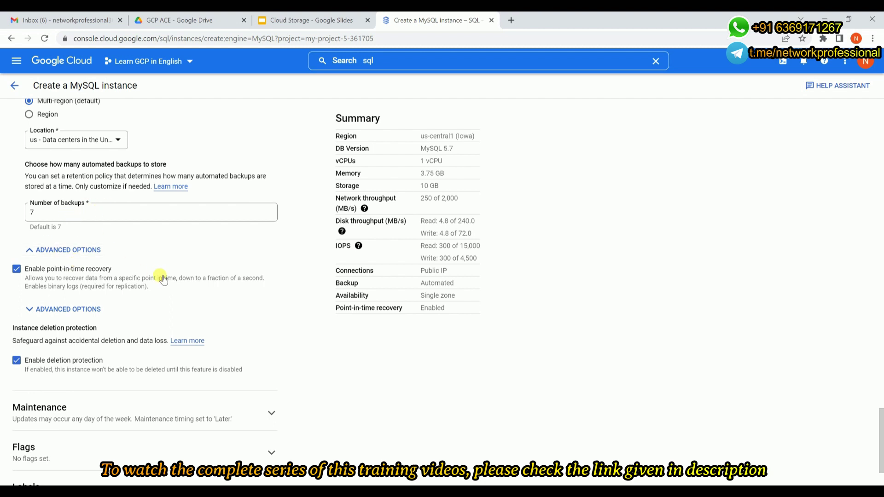
pyautogui.scroll(-2, 163, 280)
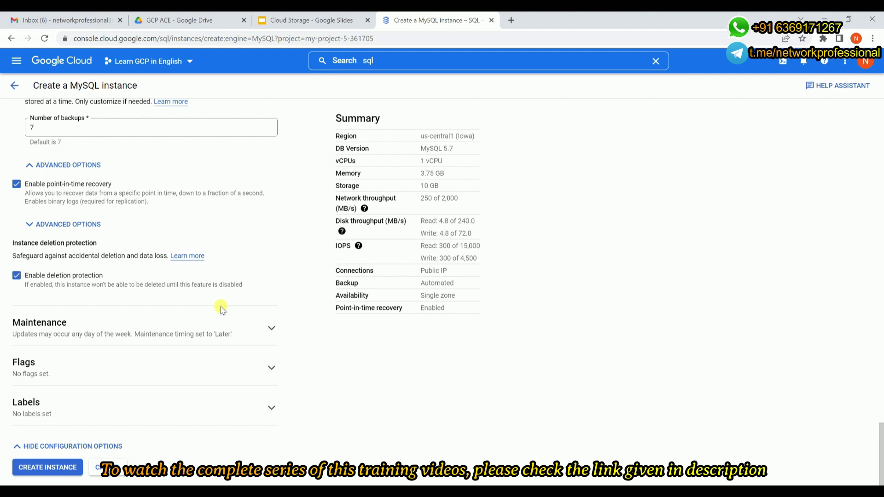
# Expand the maintenance settings and view the available days for the maintenance window, keeping Any window
pyautogui.click(167, 328)
pyautogui.scroll(-3, 167, 328)
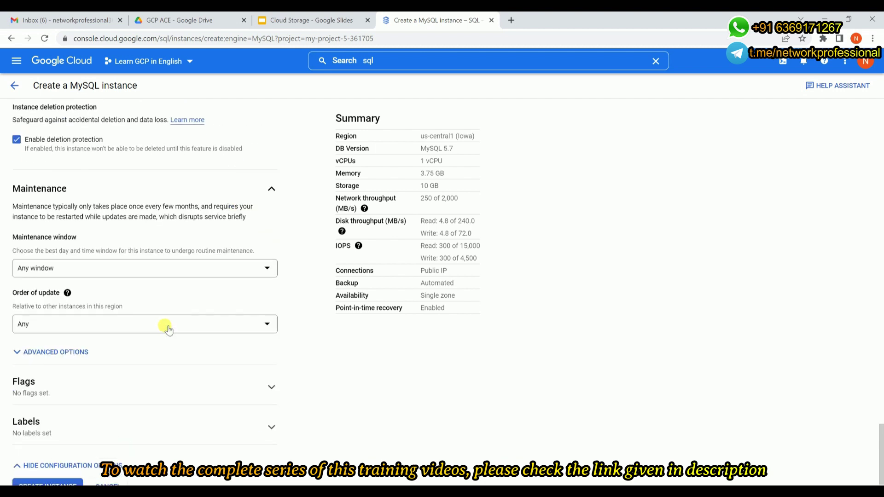
pyautogui.click(193, 269)
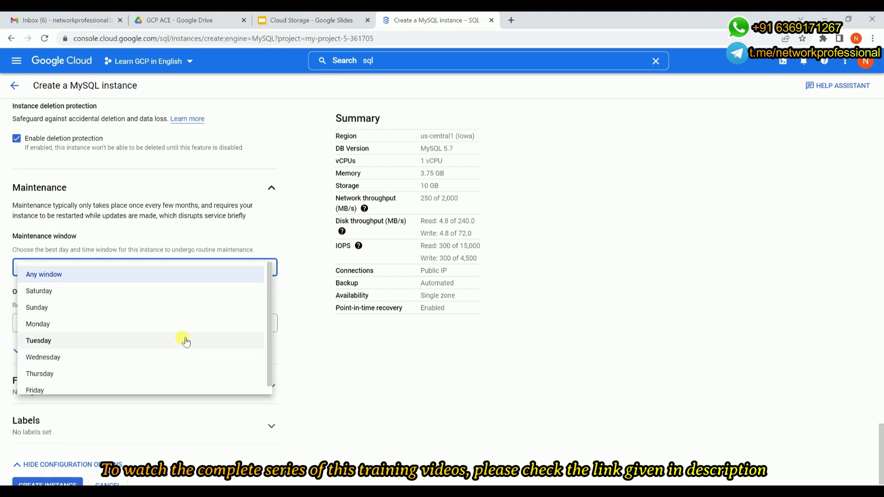
pyautogui.scroll(-1, 184, 341)
pyautogui.scroll(1, 186, 341)
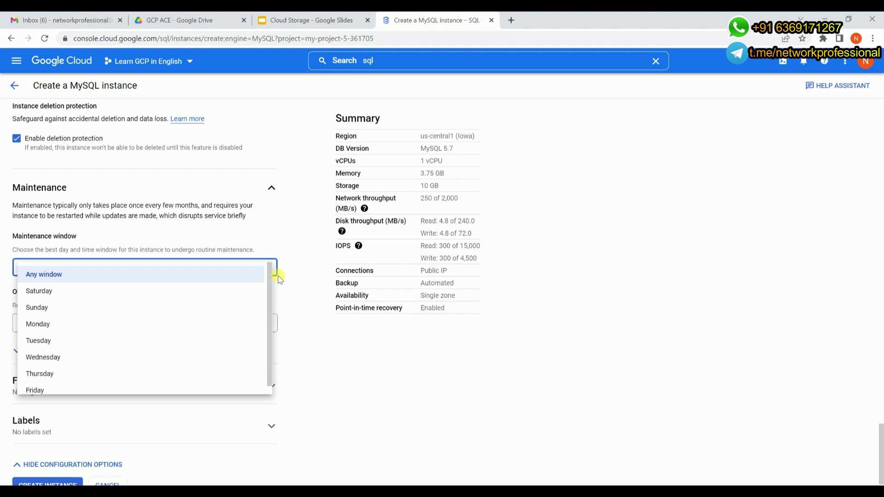
pyautogui.click(306, 278)
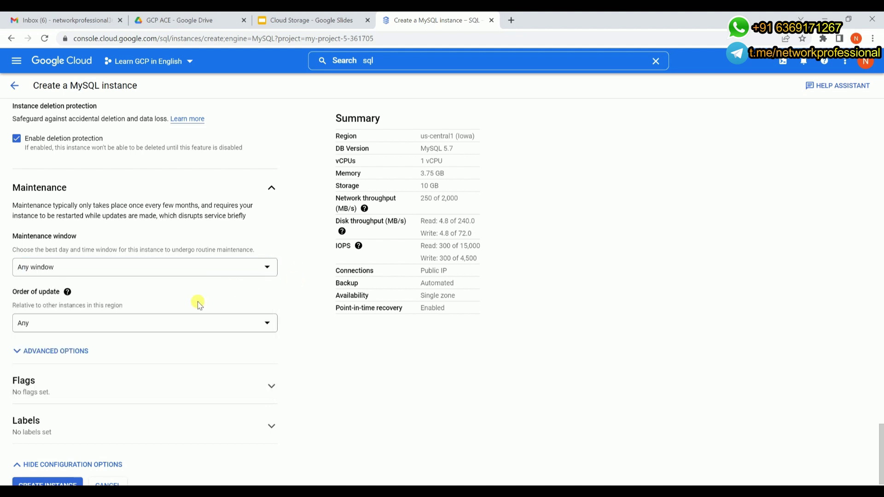
# Expand the advanced maintenance options and review the deny maintenance period fields
pyautogui.click(56, 351)
pyautogui.scroll(-1, 57, 353)
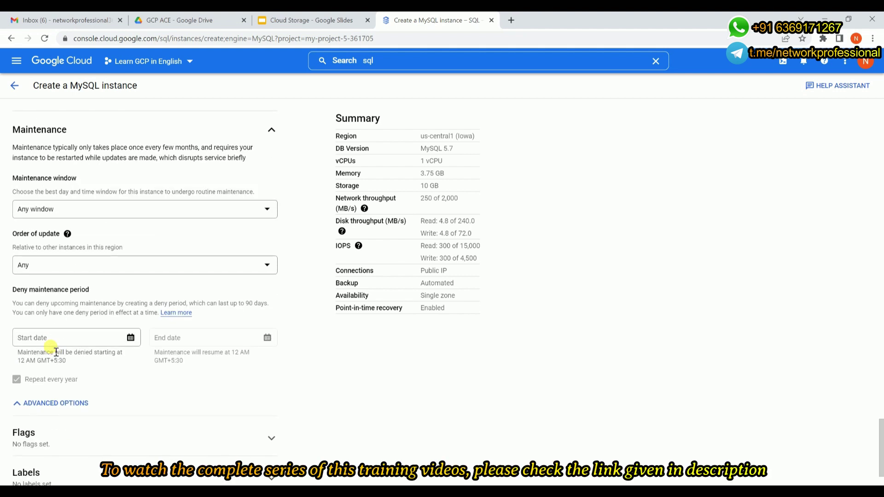
pyautogui.scroll(-1, 56, 352)
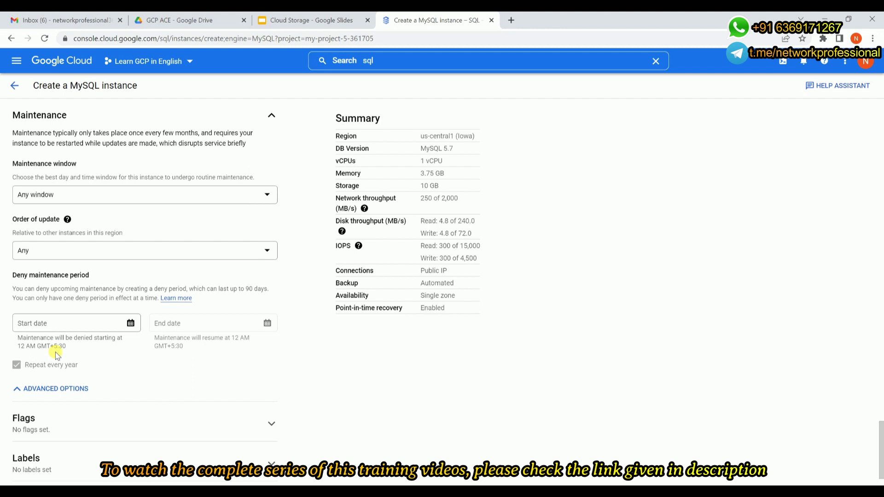
# Set the maintenance window day to Sunday
pyautogui.click(161, 193)
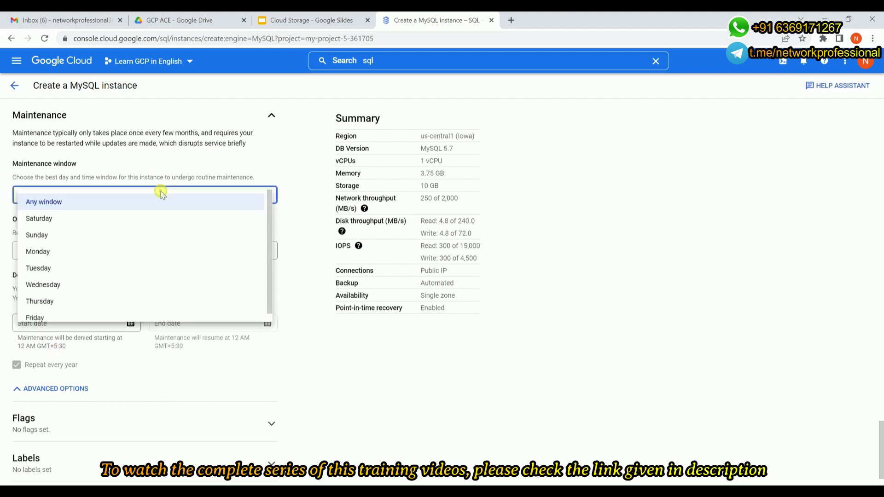
pyautogui.click(103, 219)
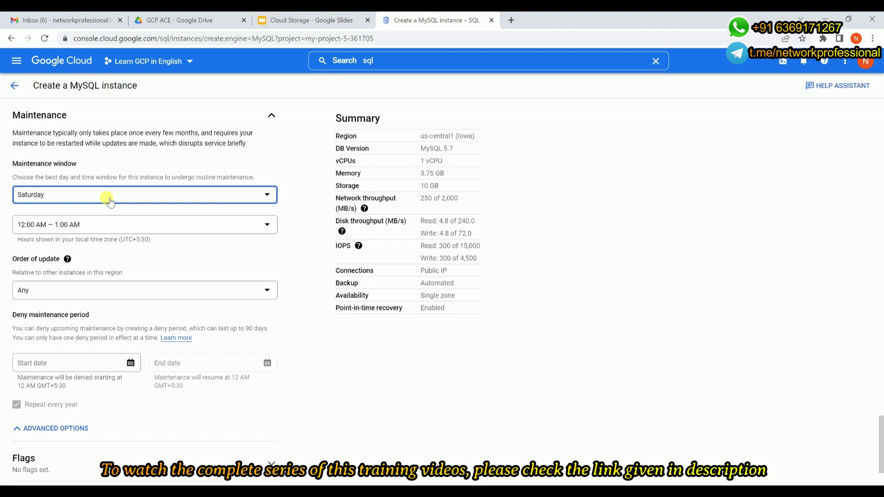
pyautogui.click(108, 197)
pyautogui.click(72, 233)
pyautogui.scroll(-2, 106, 227)
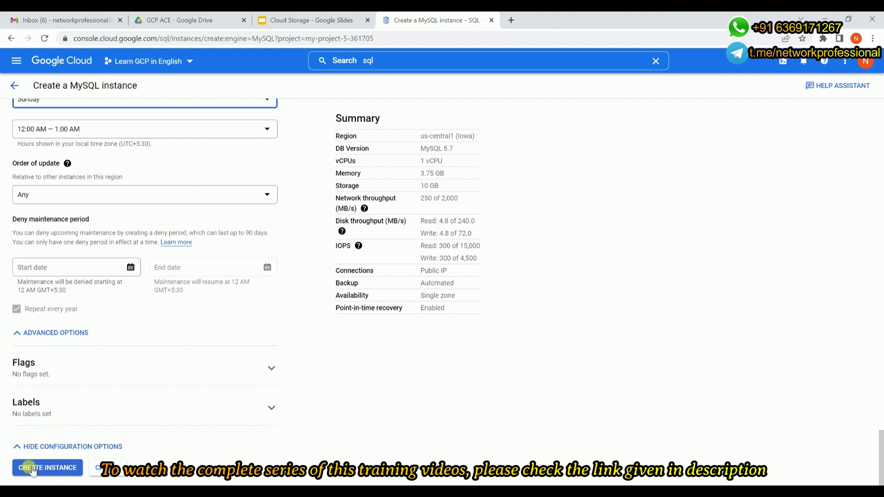
# Review the configuration summary, including the region, and recheck the settings throughout the instance form
pyautogui.moveTo(334, 133); pyautogui.dragTo(467, 317)
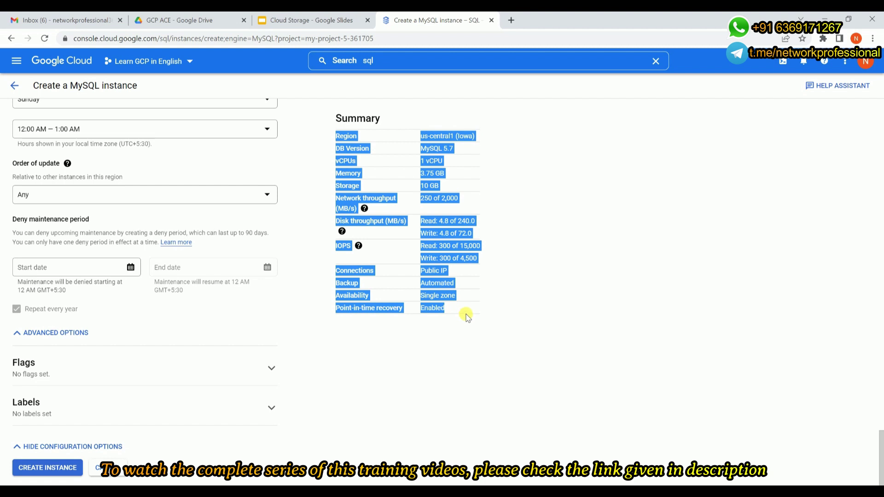
pyautogui.click(531, 282)
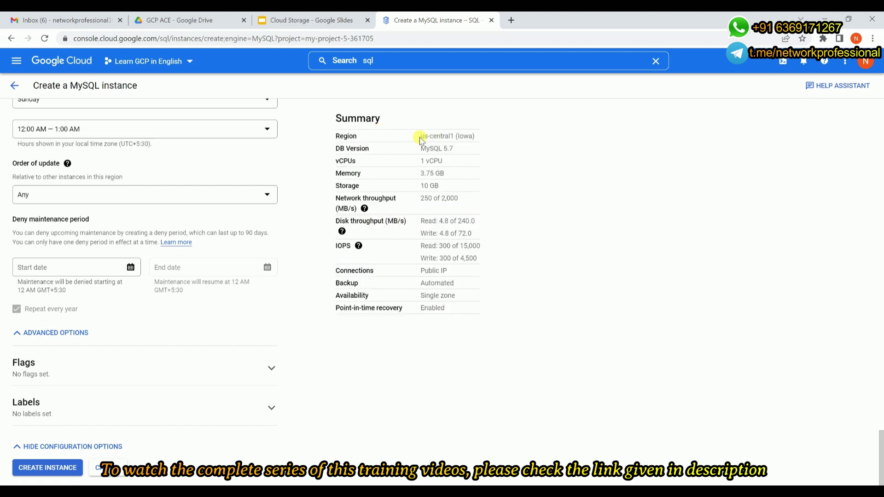
pyautogui.moveTo(420, 140); pyautogui.dragTo(495, 142)
pyautogui.click(495, 142)
pyautogui.scroll(15, 239, 223)
pyautogui.scroll(-8, 240, 223)
pyautogui.scroll(-5, 240, 221)
# Create the MySQL instance with the configured settings and look over its overview page
pyautogui.click(45, 469)
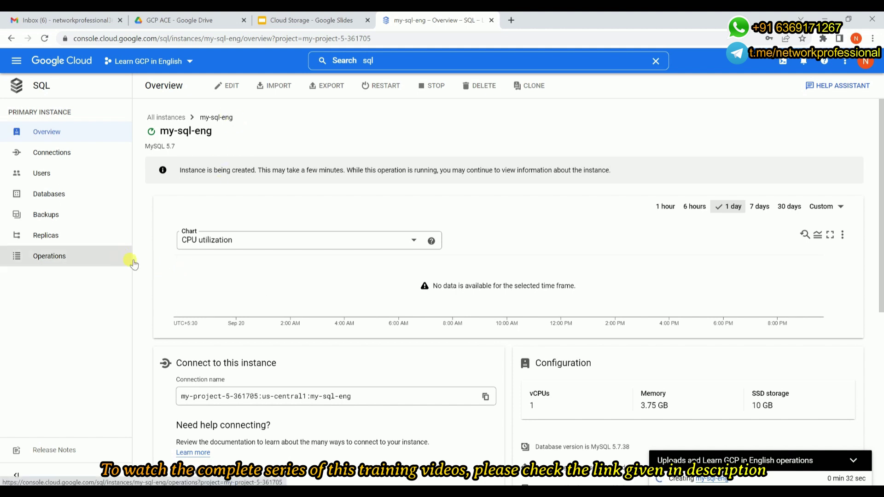
pyautogui.scroll(-7, 147, 312)
pyautogui.scroll(7, 146, 316)
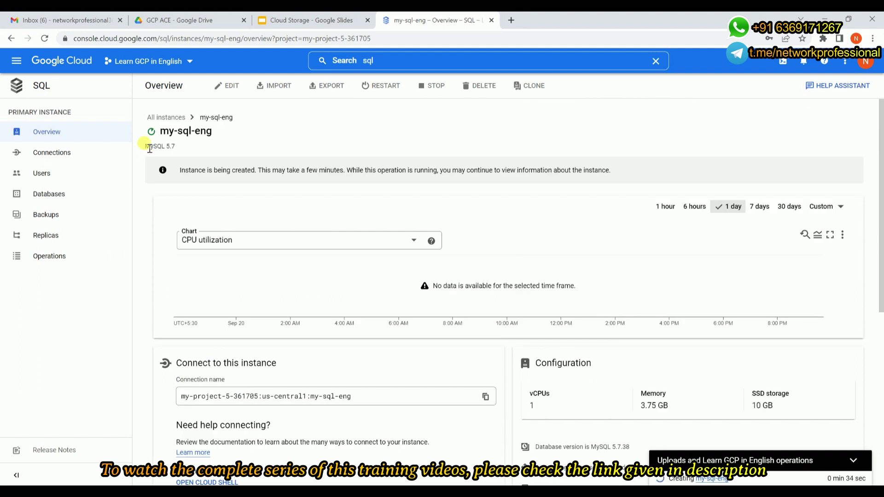